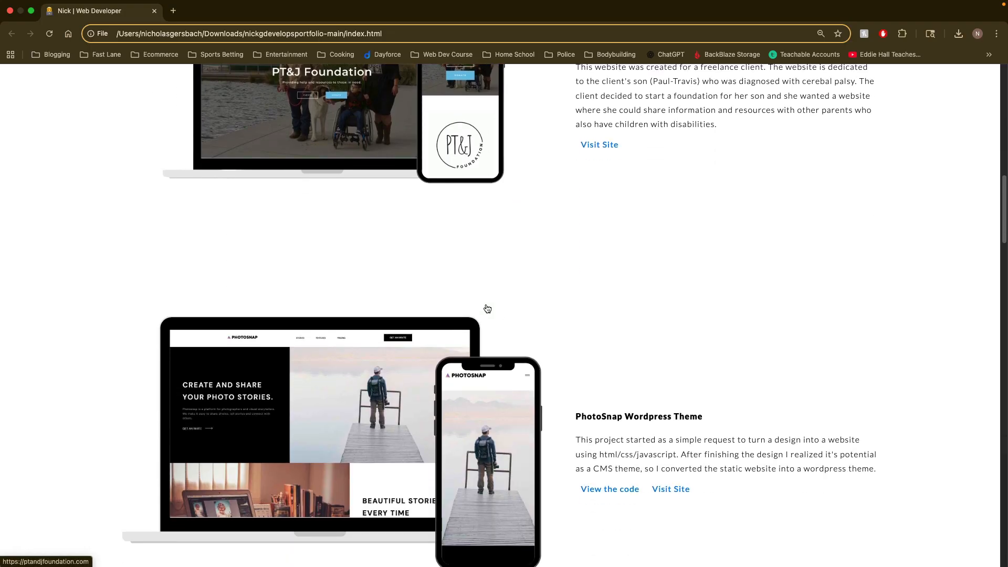
Step: Look through the portfolio page's project mockups, from PhotoSnap and Fabulous Designs to Look Strong Be Strong and Payapi
scroll(504, 313, down, 3)
scroll(551, 320, down, 4)
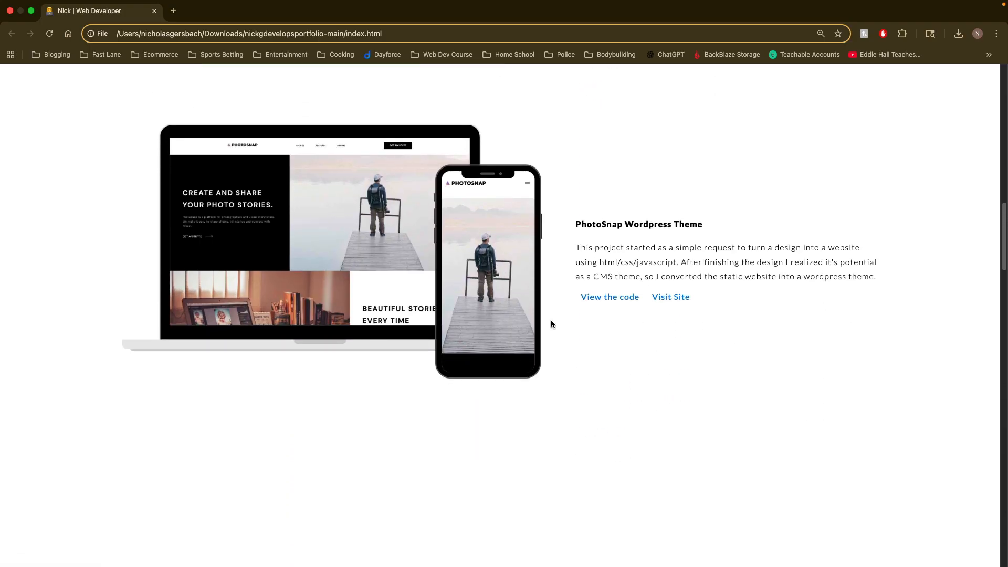
scroll(512, 310, down, 2)
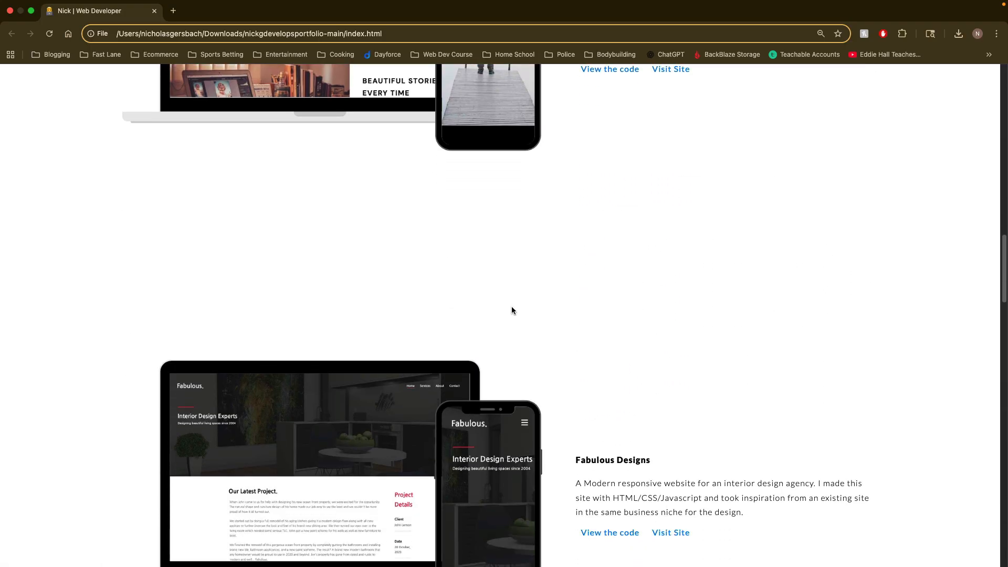
scroll(513, 312, down, 4)
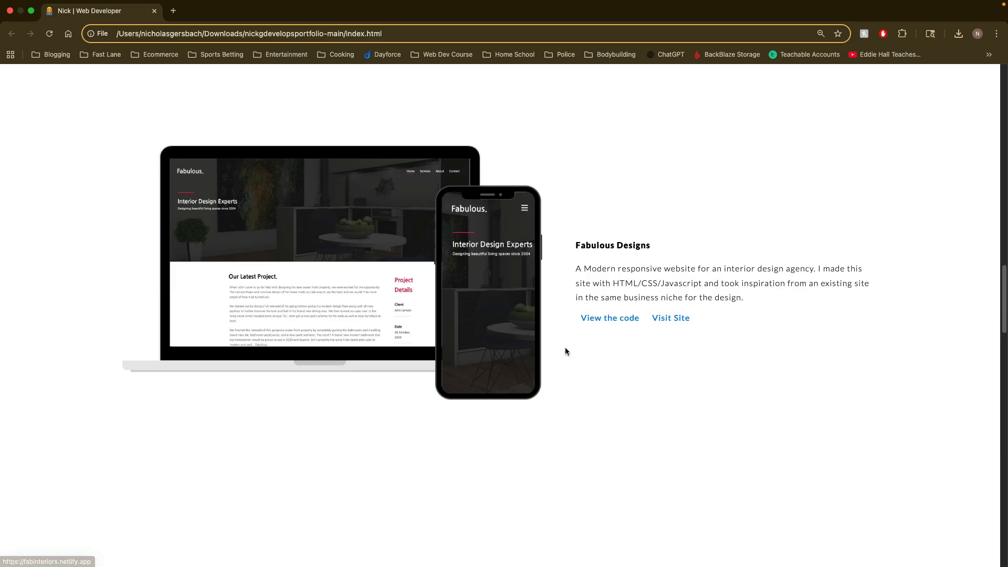
scroll(565, 348, down, 6)
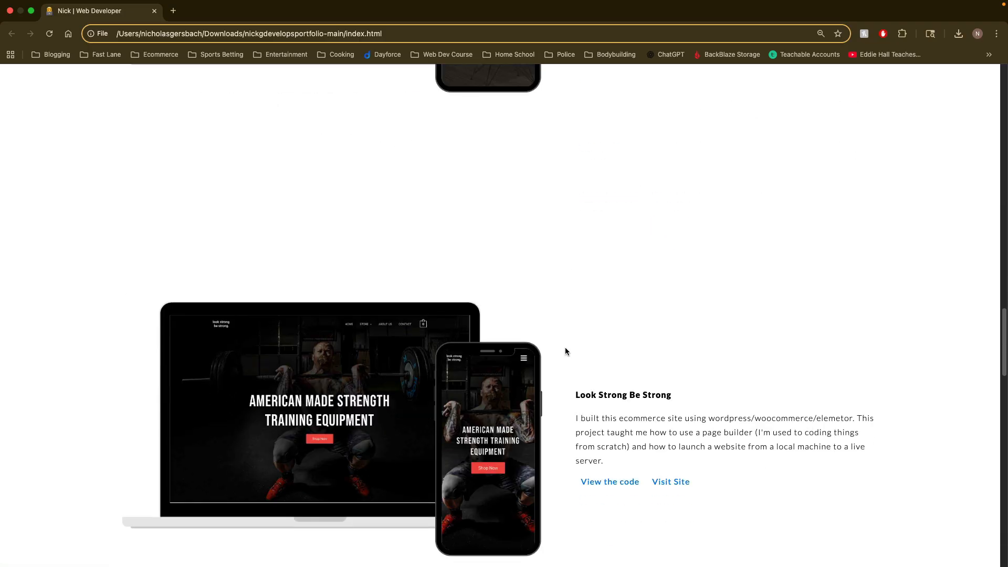
scroll(565, 347, down, 5)
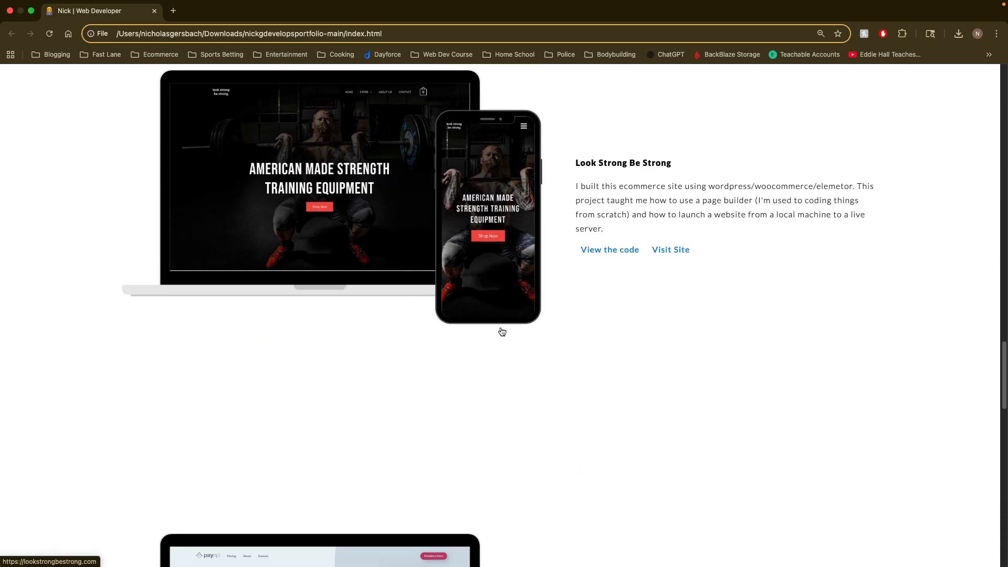
scroll(500, 331, down, 8)
scroll(335, 364, up, 18)
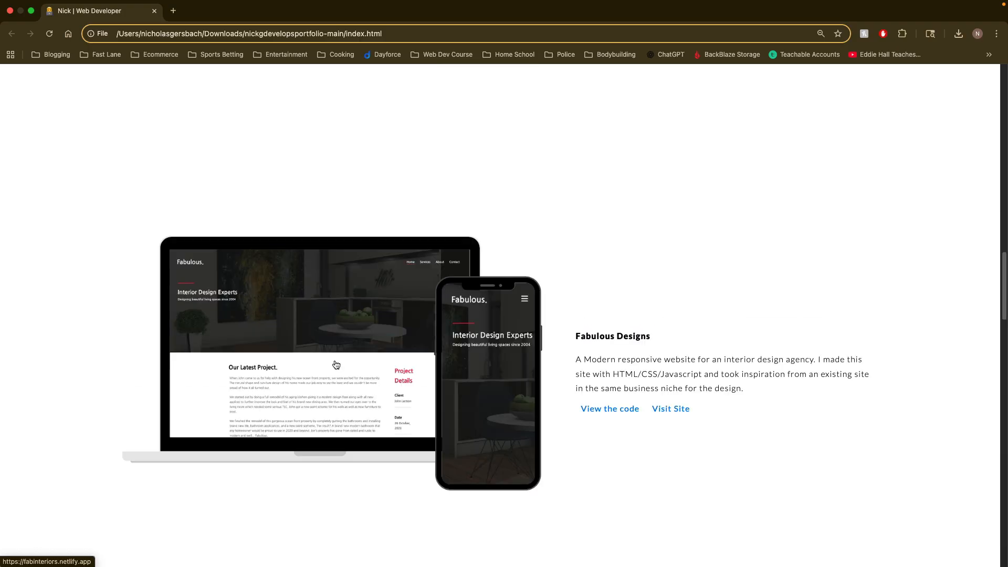
scroll(335, 364, down, 9)
scroll(336, 366, down, 4)
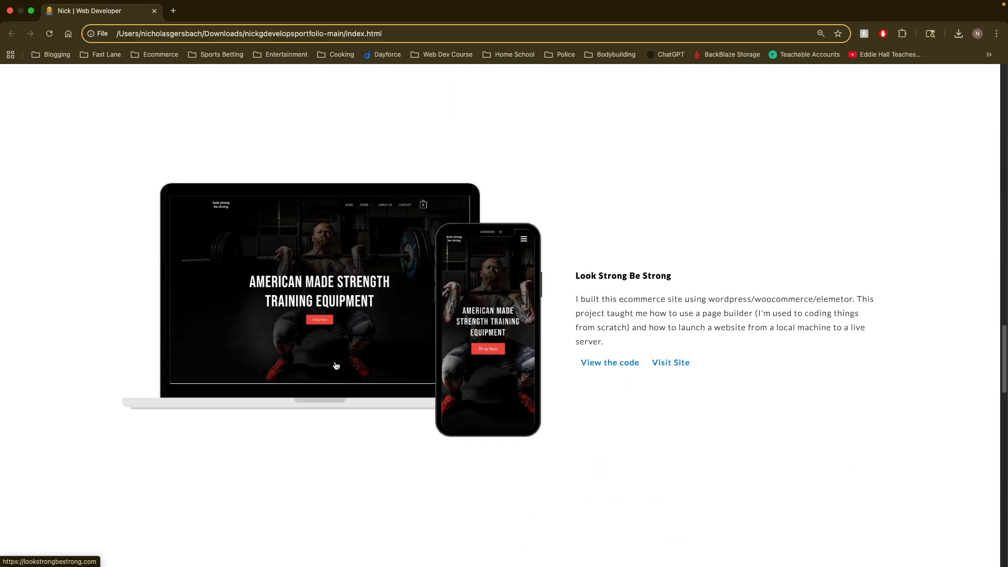
scroll(336, 366, down, 5)
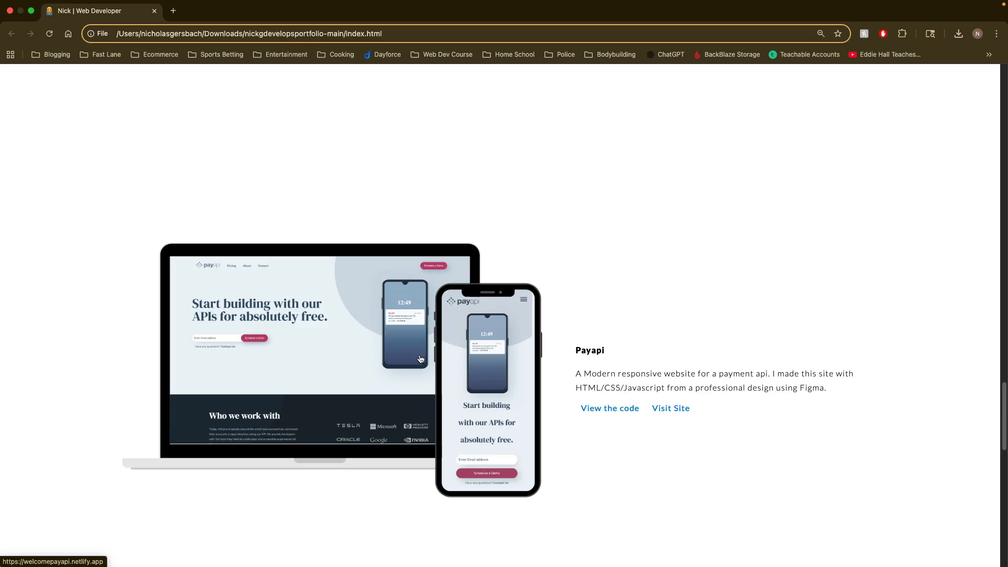
scroll(415, 360, up, 12)
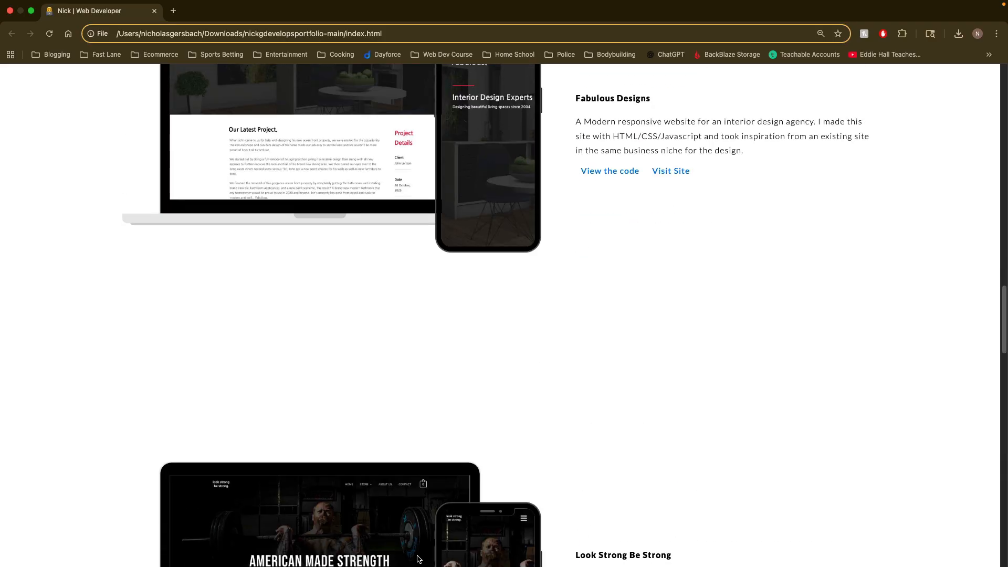
scroll(418, 557, up, 6)
scroll(408, 538, down, 2)
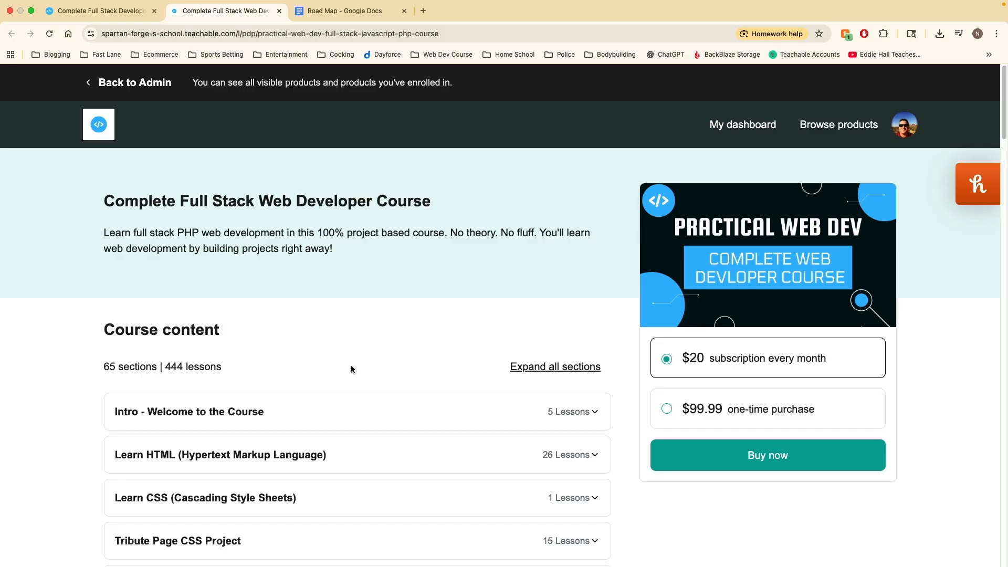
Step: Review the Complete Full Stack Web Developer Course's section list down to its last section, and switch to the Road Map document
scroll(346, 383, down, 1)
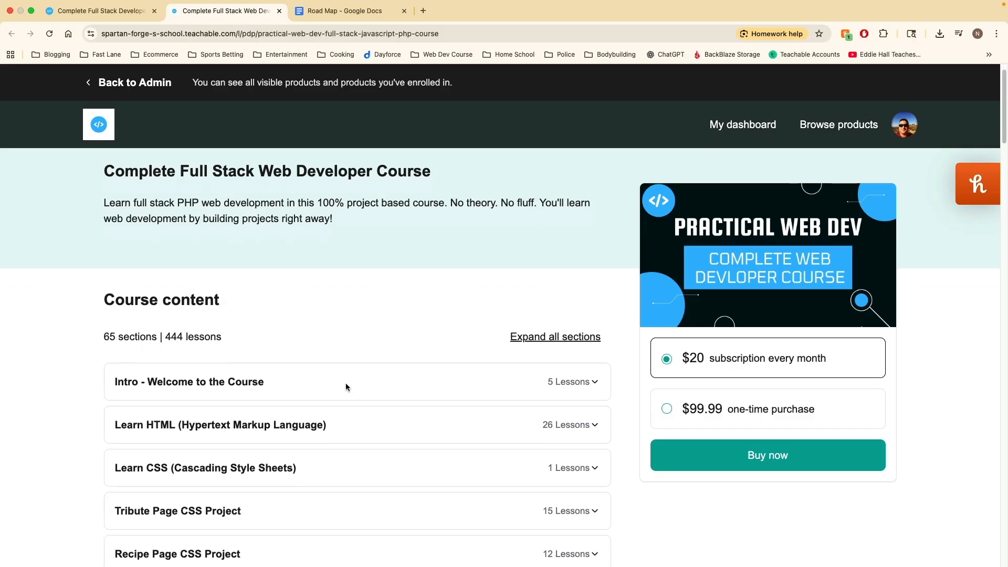
scroll(353, 390, down, 1)
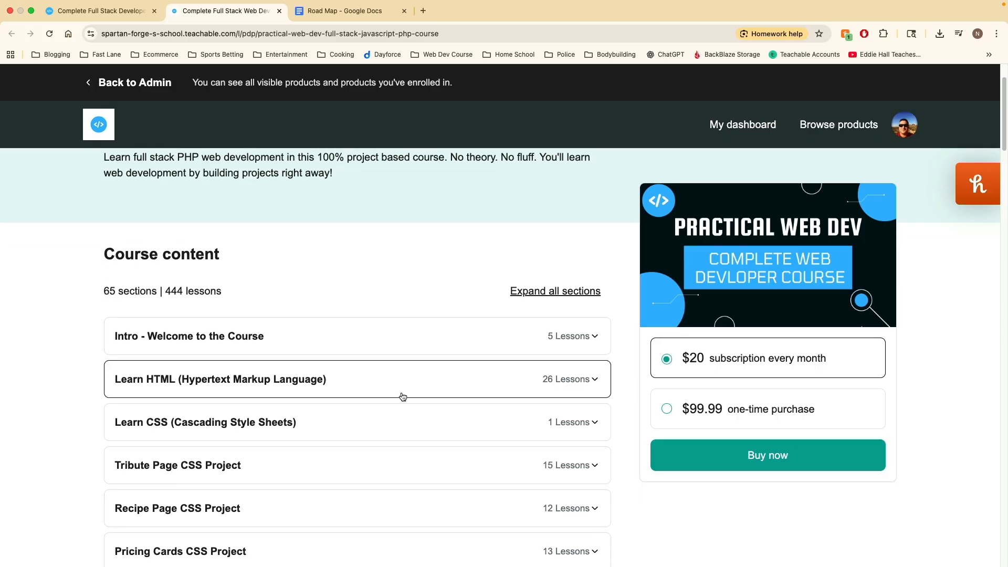
scroll(402, 397, down, 3)
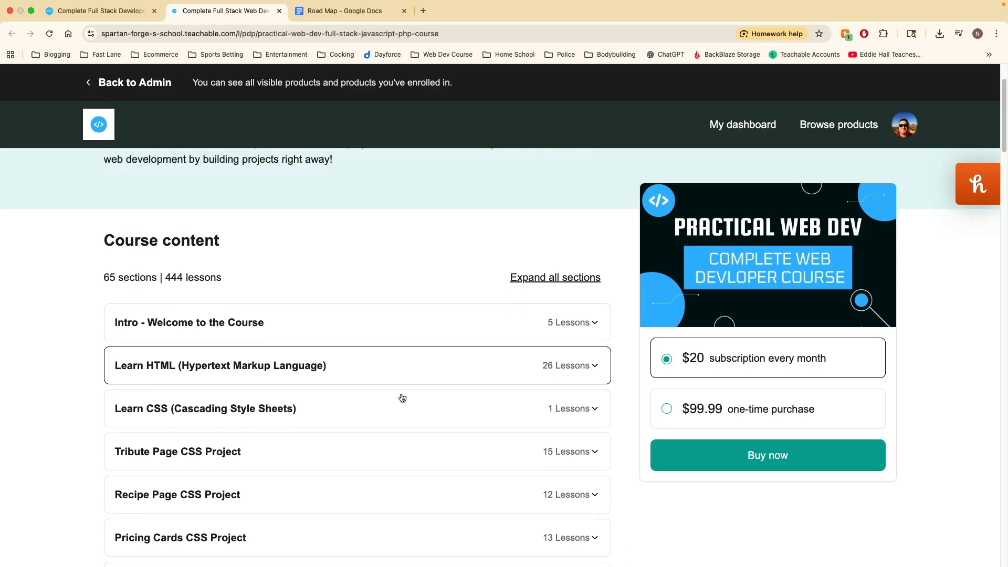
scroll(368, 398, down, 3)
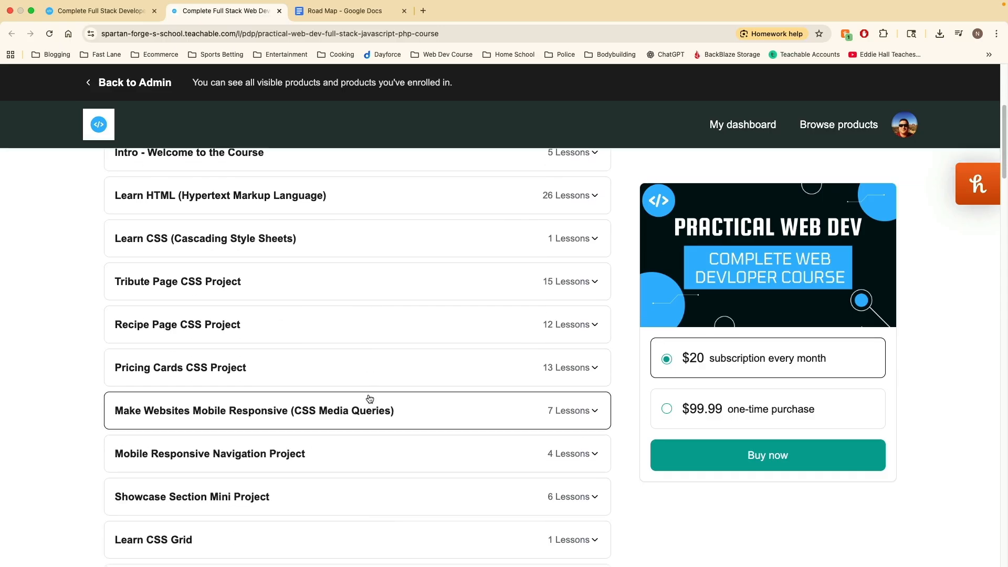
scroll(369, 399, down, 5)
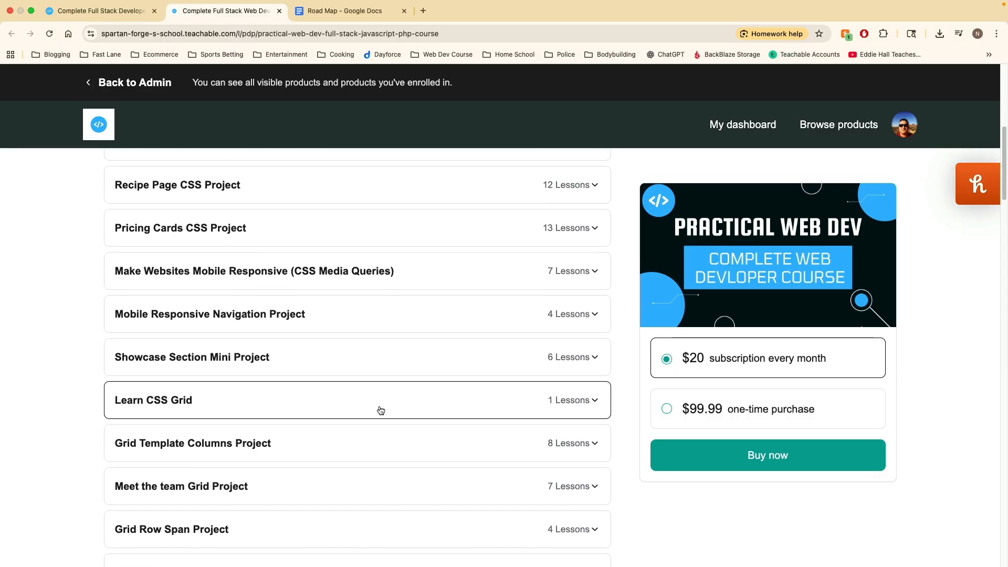
scroll(378, 409, down, 3)
scroll(382, 422, down, 1)
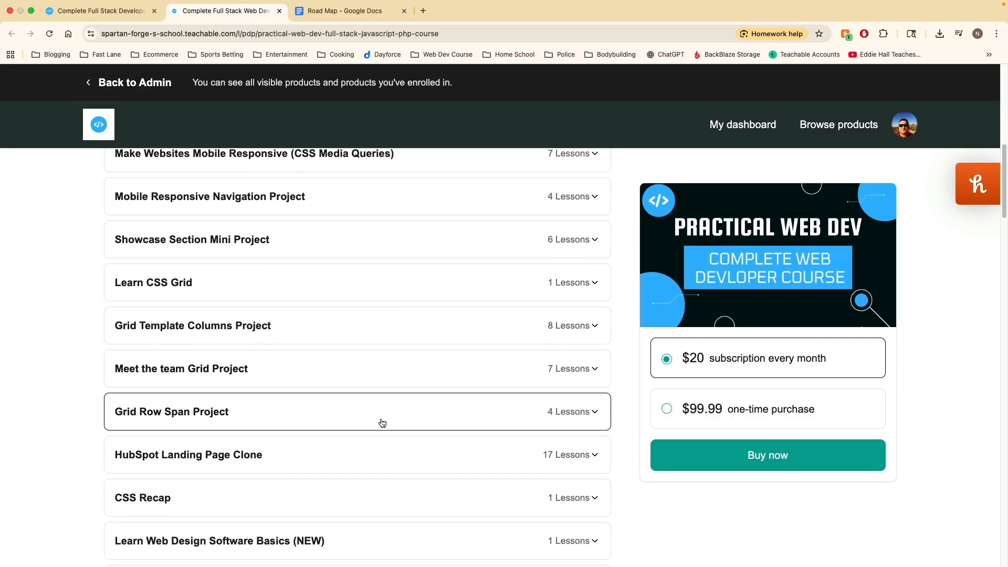
scroll(382, 423, down, 4)
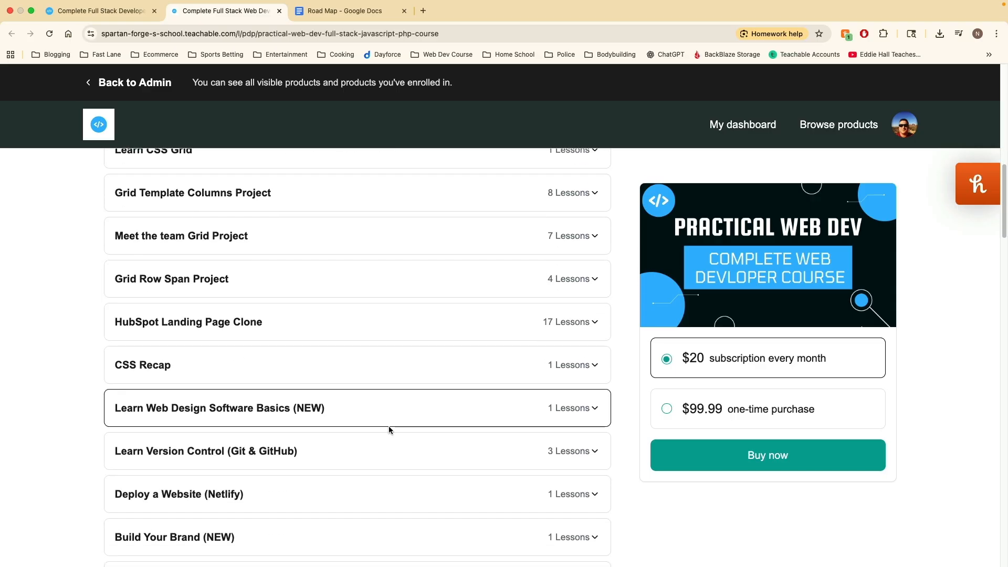
scroll(372, 460, down, 3)
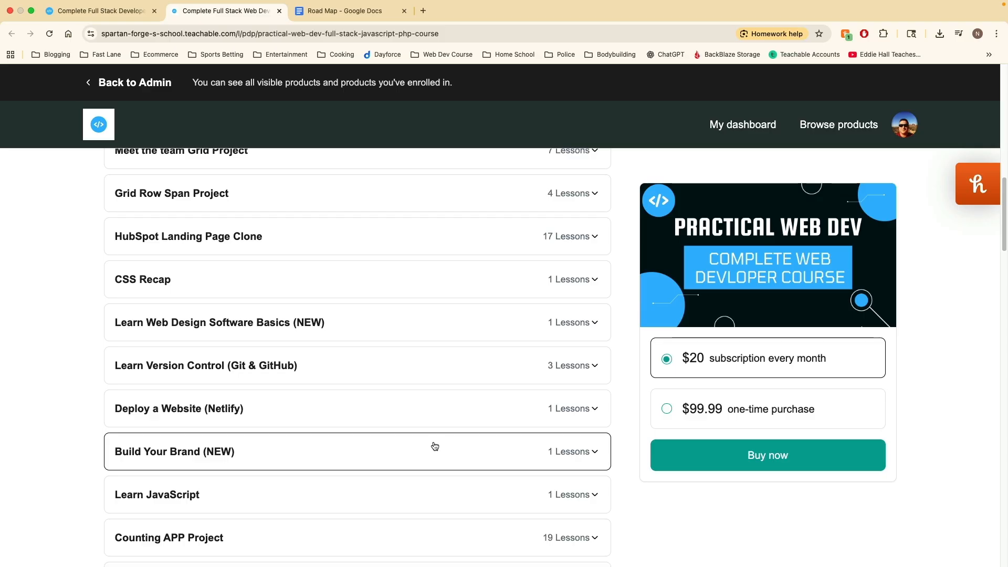
scroll(435, 445, down, 1)
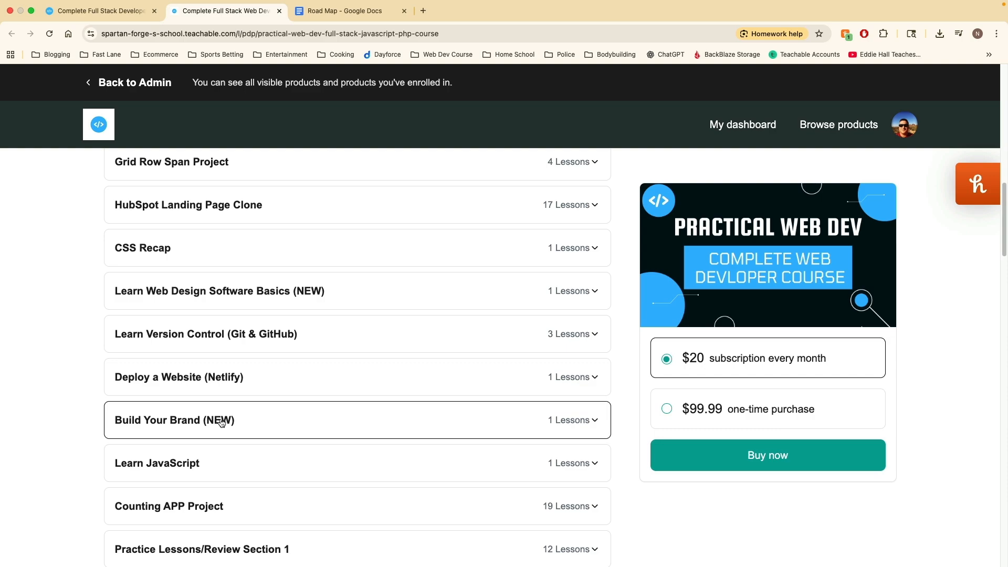
scroll(254, 434, down, 10)
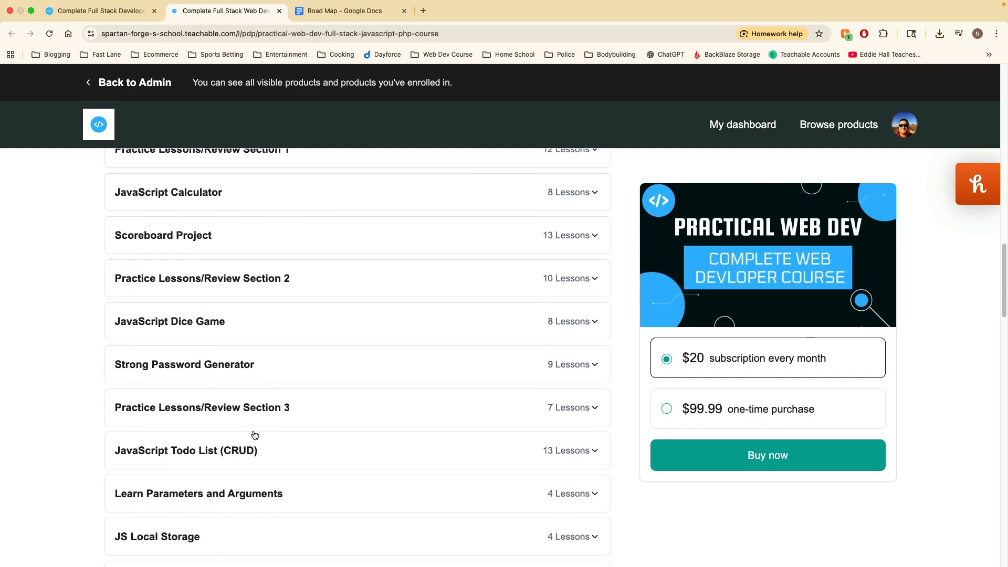
scroll(255, 435, down, 20)
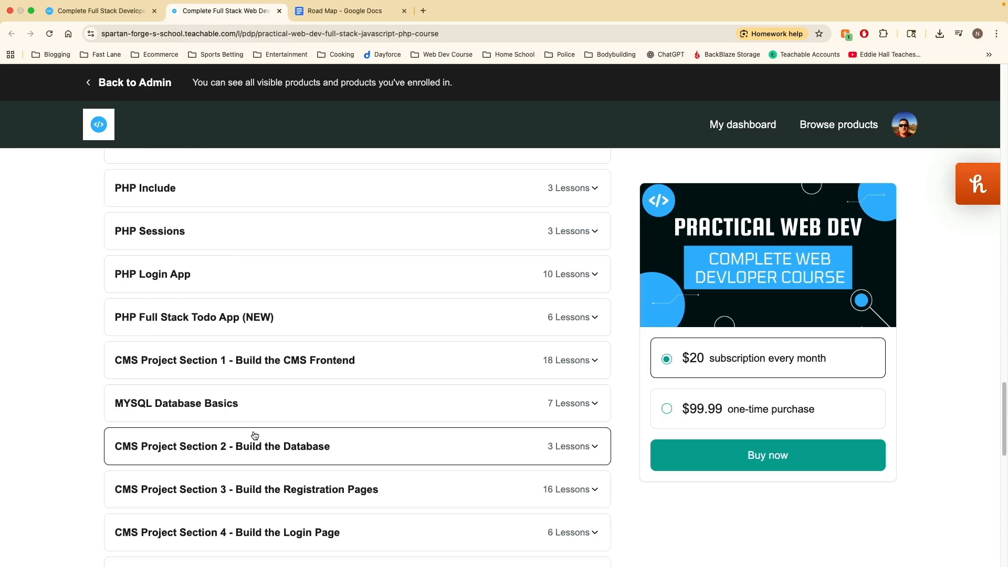
scroll(255, 435, down, 18)
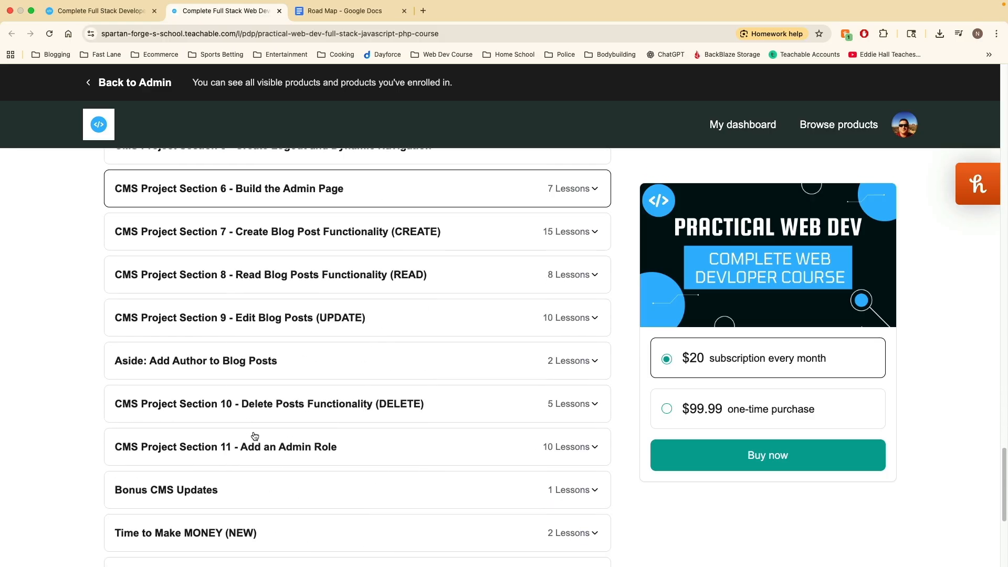
scroll(254, 434, up, 2)
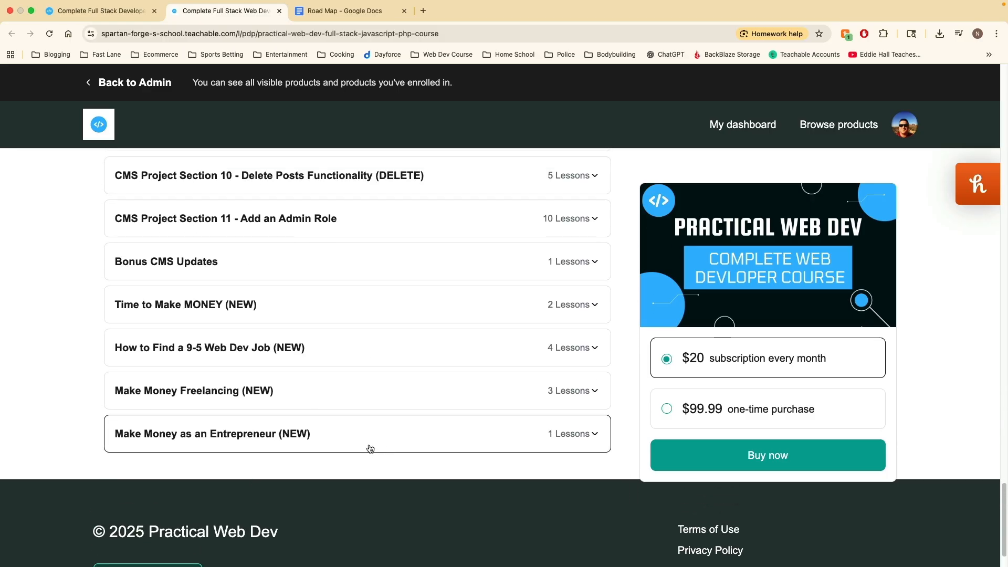
scroll(304, 452, up, 3)
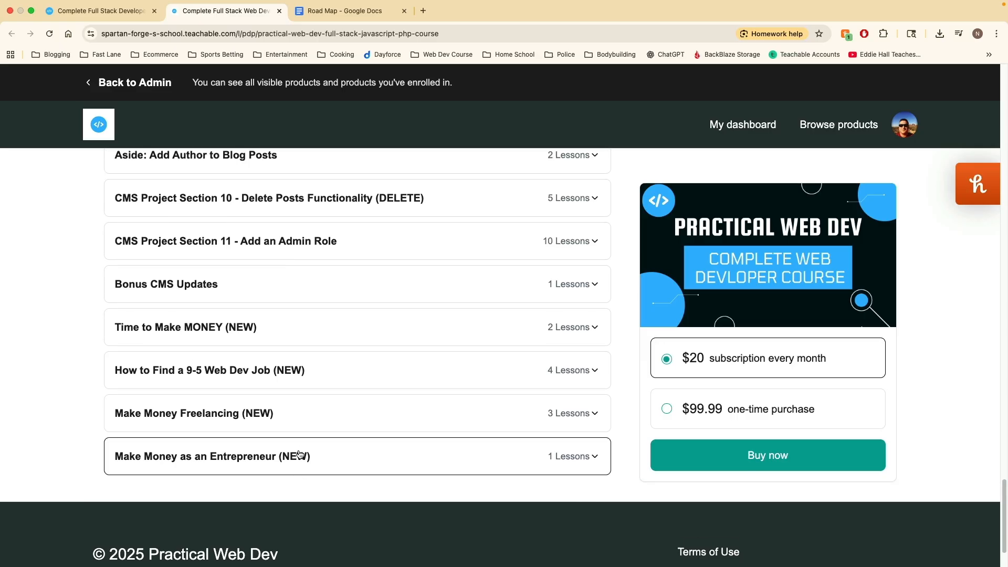
mouse_move(324, 3)
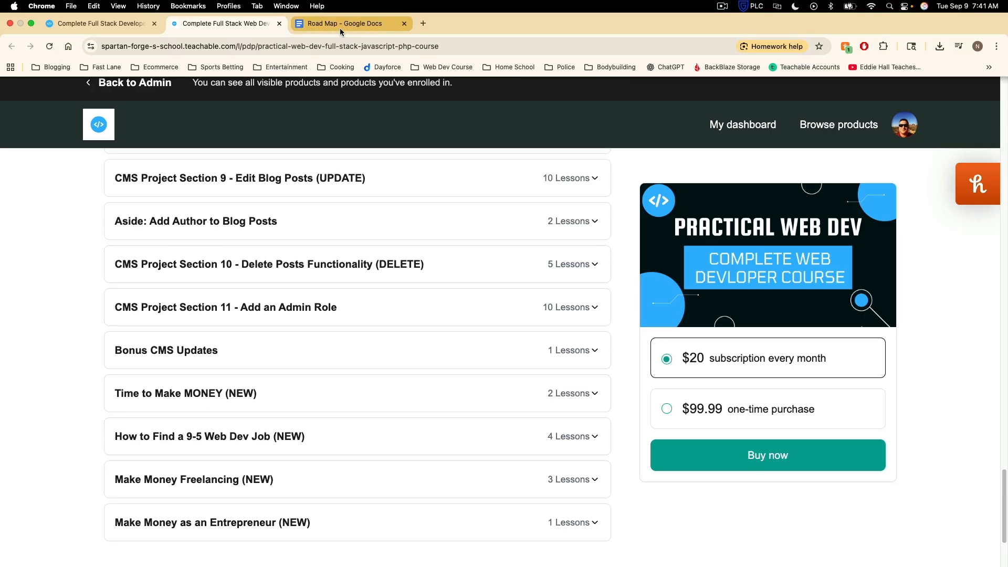
click(339, 27)
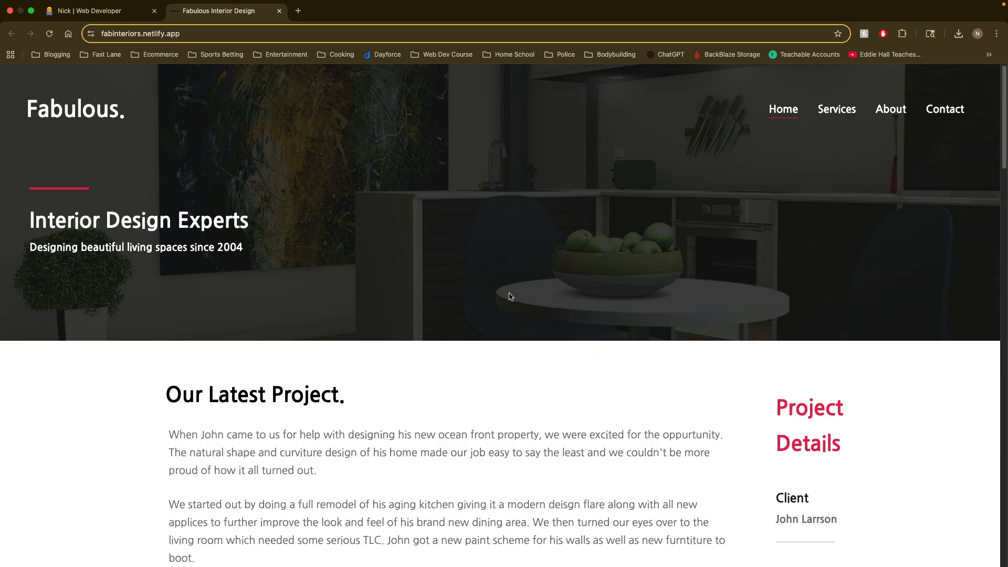
Step: Open the developer tools on the Fabulous Interior Design site and turn off device emulation to get the desktop layout
right_click(524, 373)
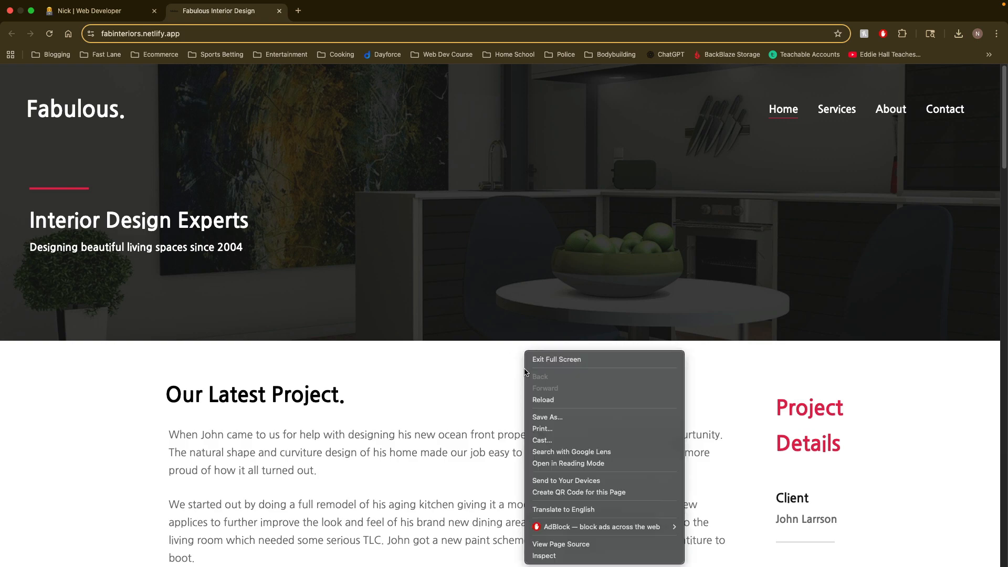
click(583, 554)
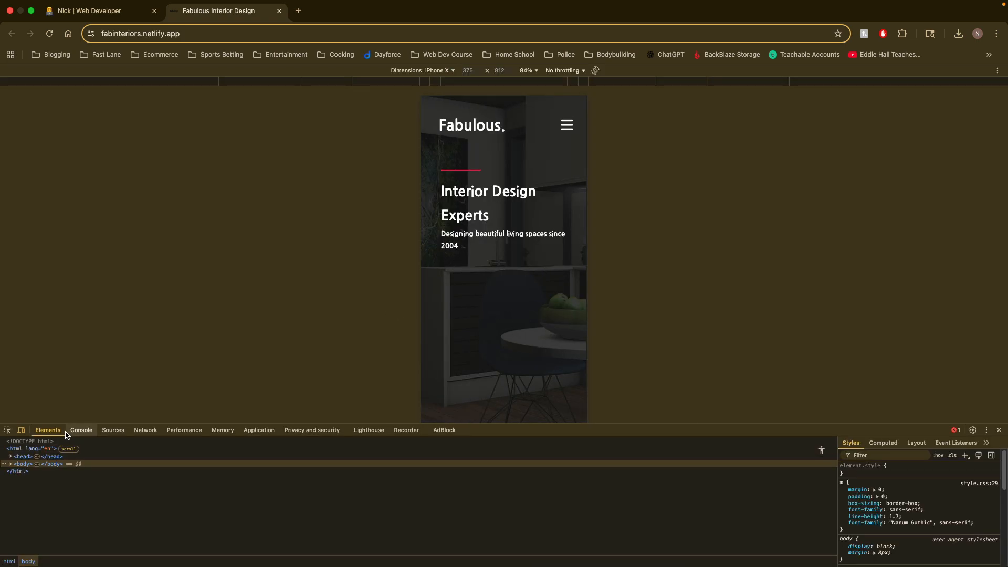
click(22, 431)
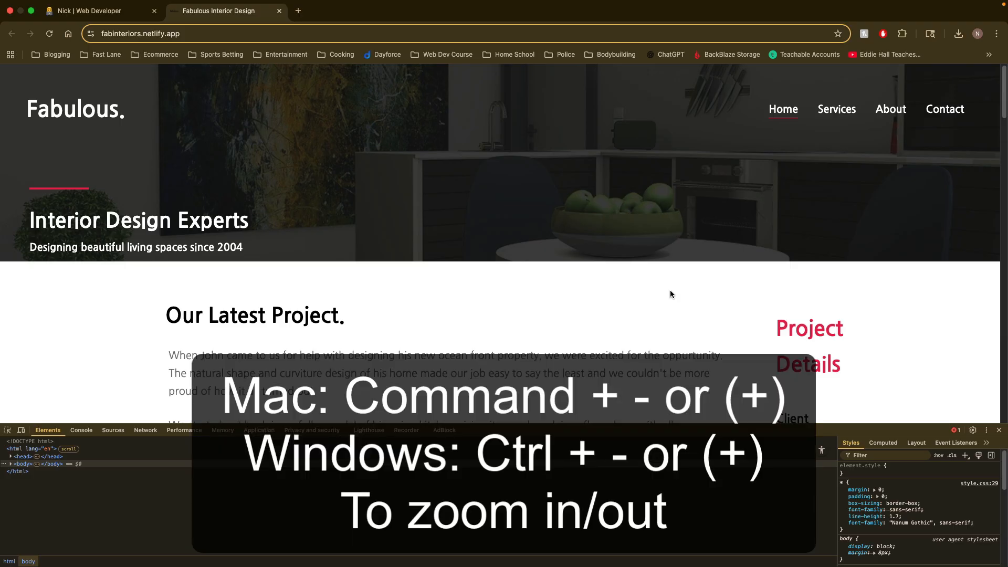
Step: Try different zoom levels on the Fabulous site and leave the page zoom at 100%
key(super+minus)
key(super+minus)
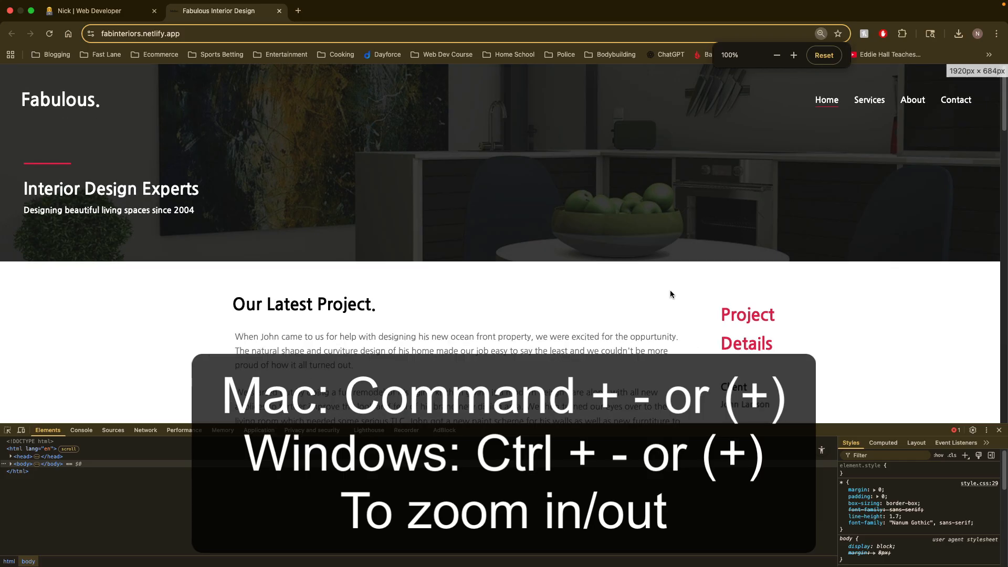
key(super+plus)
key(super+minus)
key(super+plus)
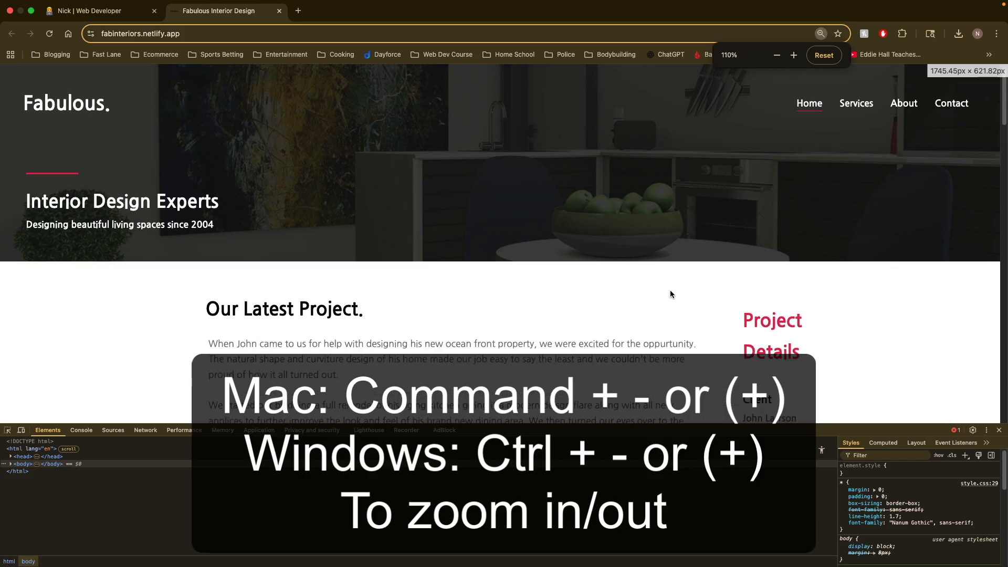
key(super+plus)
key(super+minus)
key(super+minus)
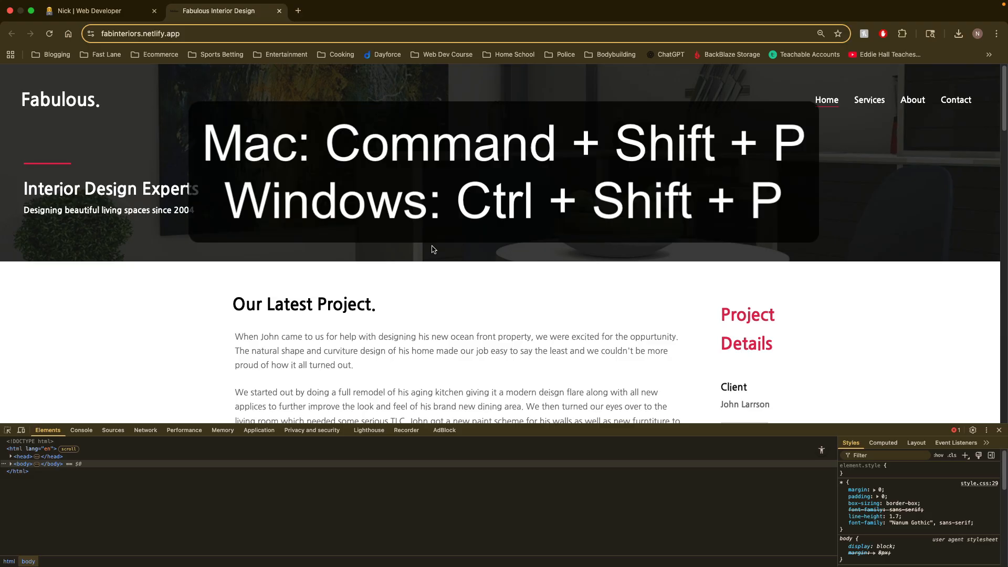
Step: Capture a full size screenshot of the Fabulous Interior Design site's desktop layout with the developer tools' screenshot command
key(super+shift+p)
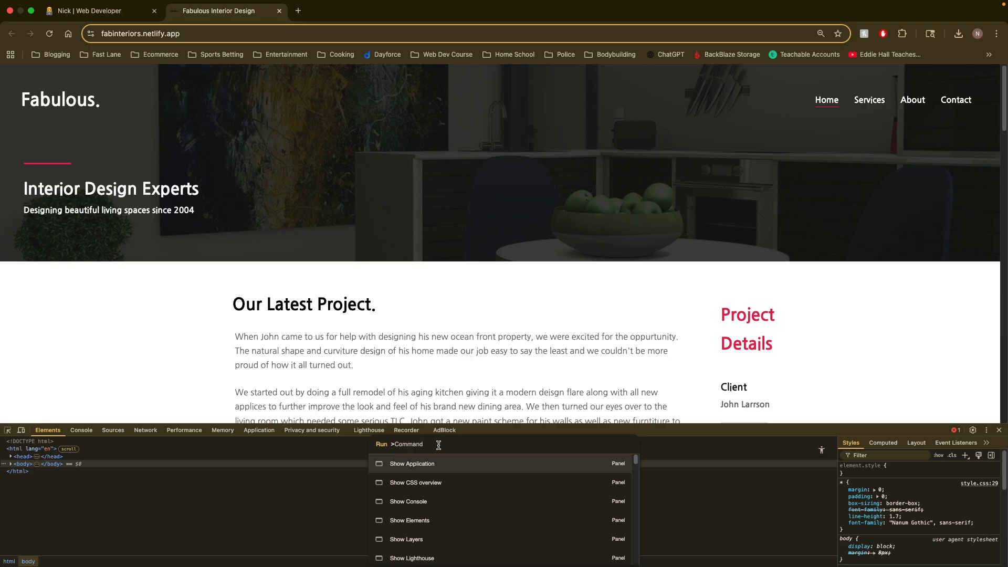
text(scr)
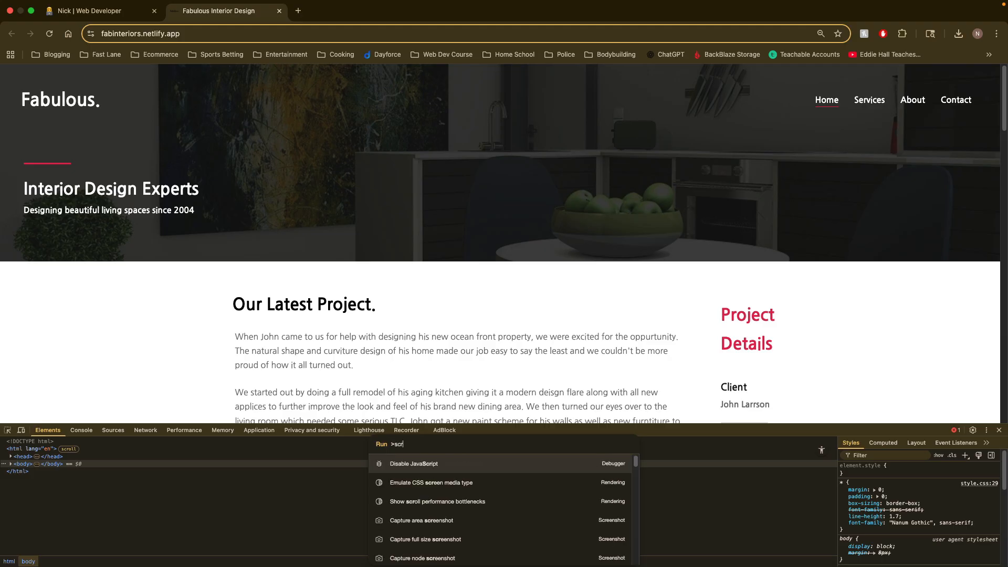
text(een)
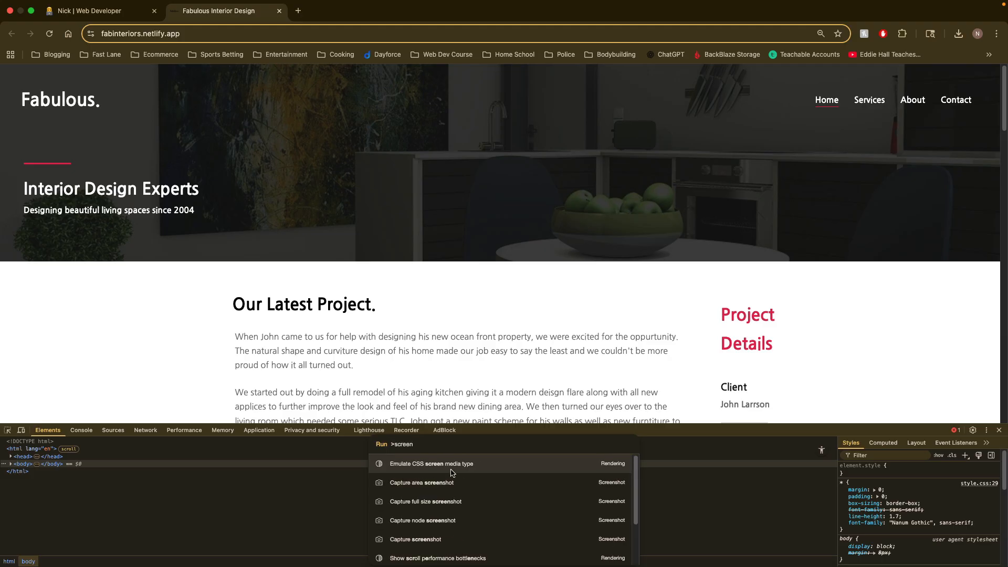
click(470, 506)
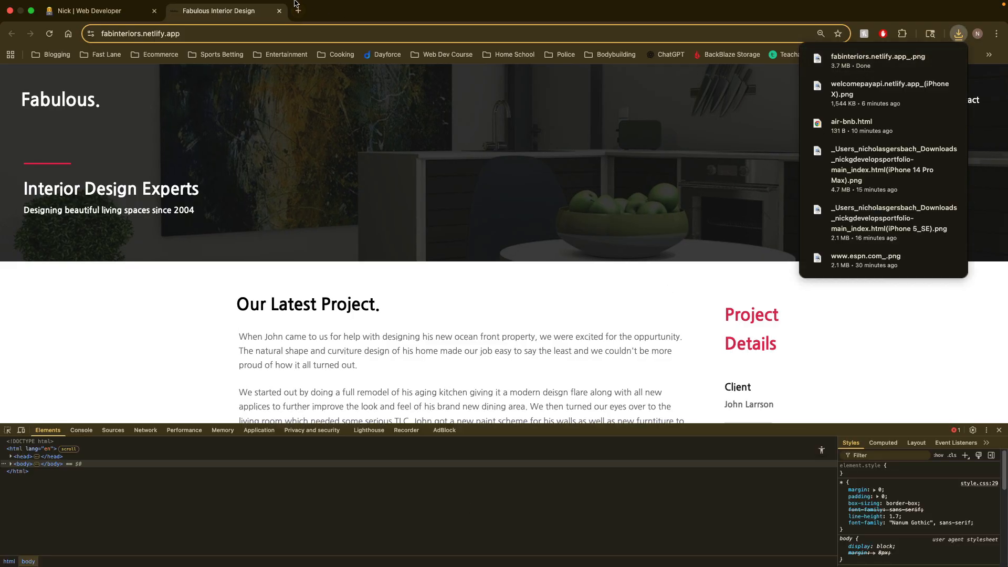
Step: Turn on device emulation for the iPhone X layout and capture a full size screenshot of the mobile page
mouse_move(296, 3)
click(22, 431)
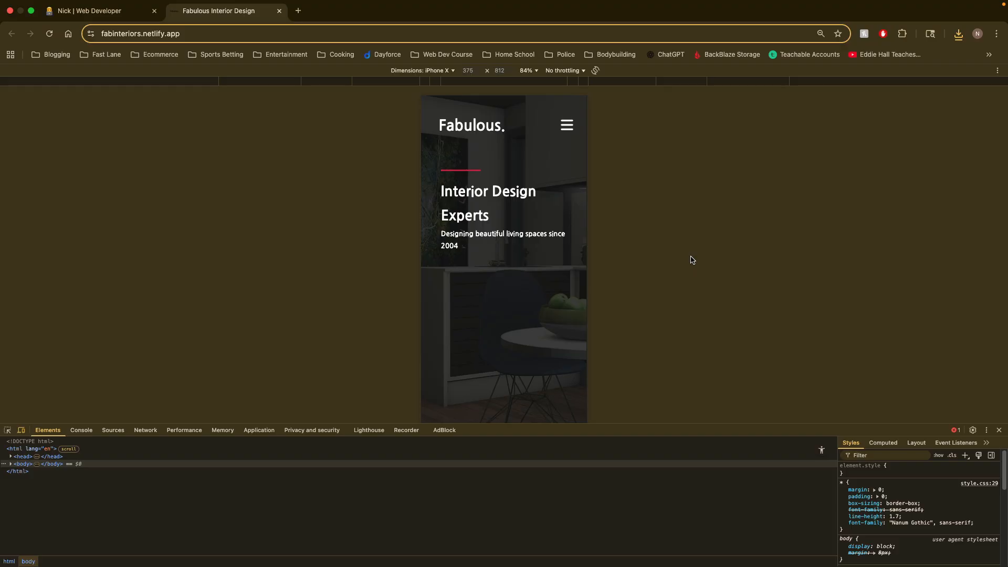
key(super+shift+p)
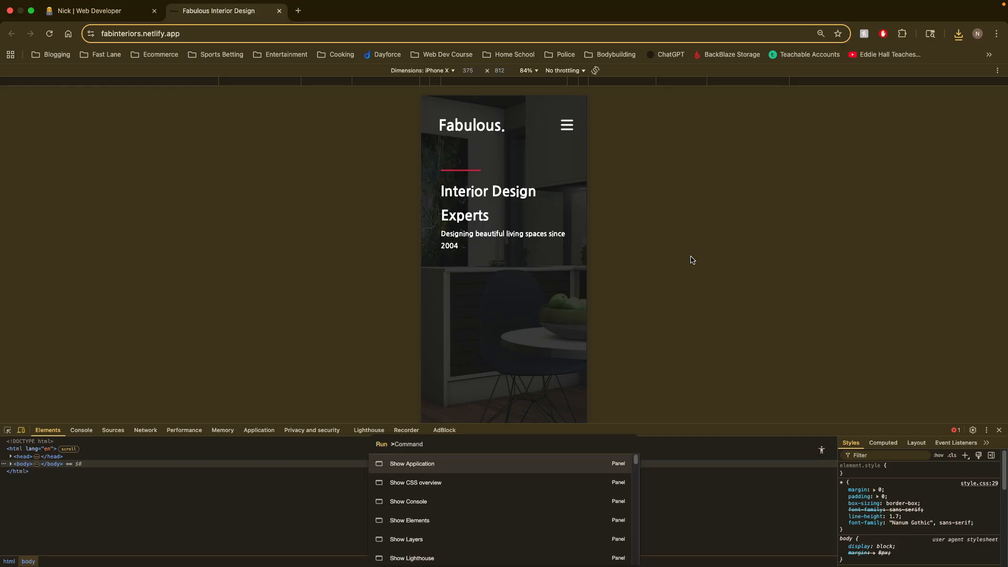
text(screen)
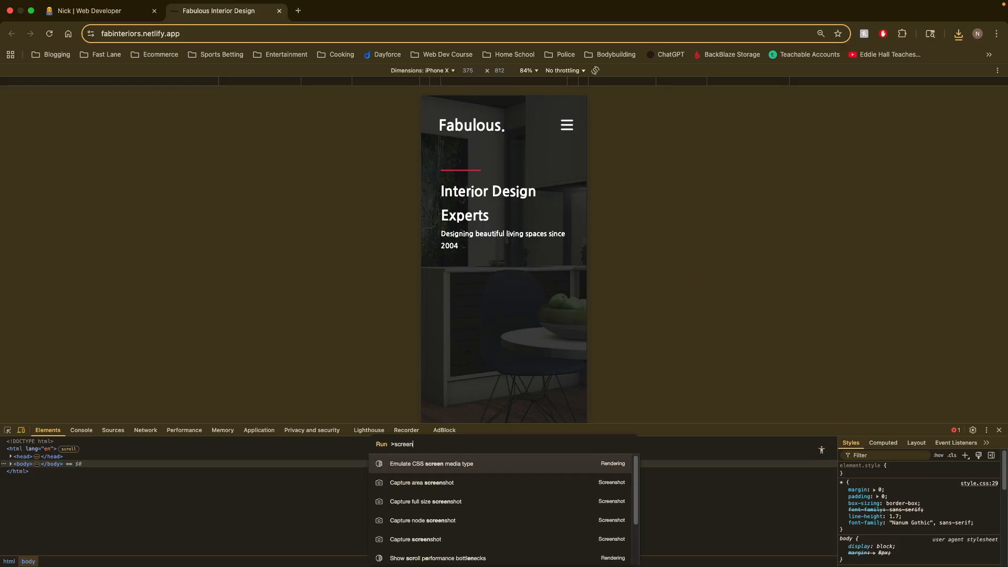
click(491, 501)
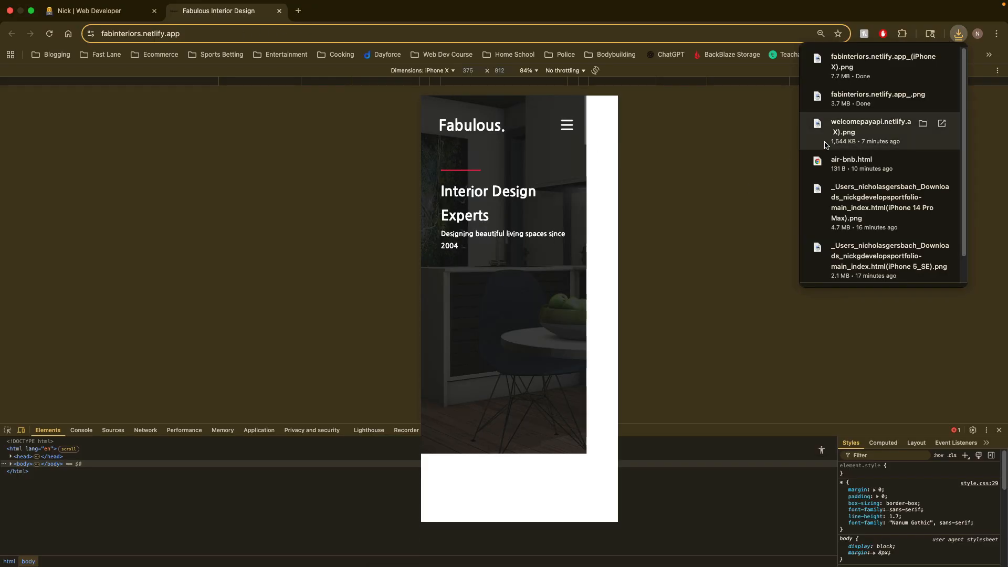
Step: Open Canva in a new browser tab and create a blank 1280 × 720 px YouTube Thumbnail design
click(298, 11)
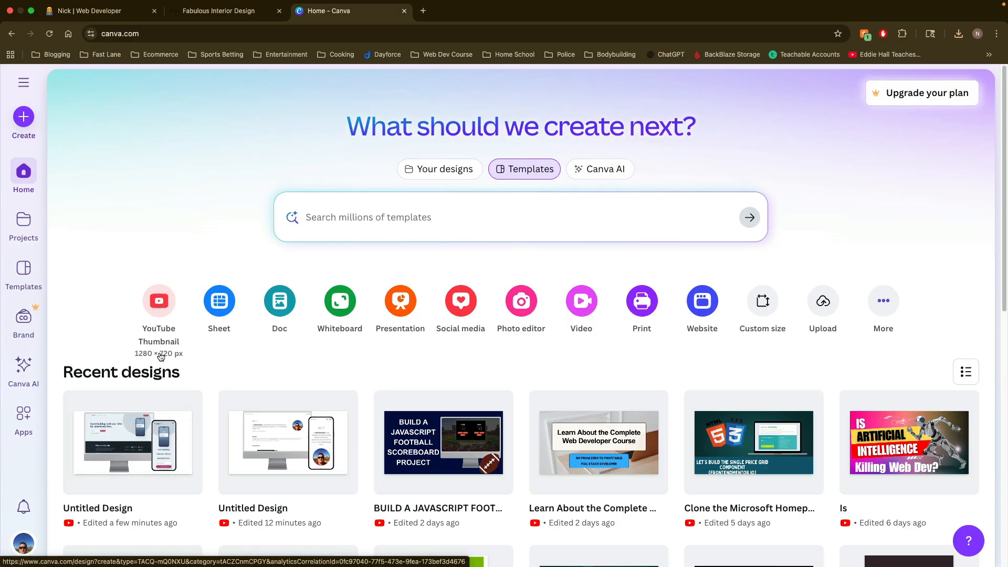
click(158, 311)
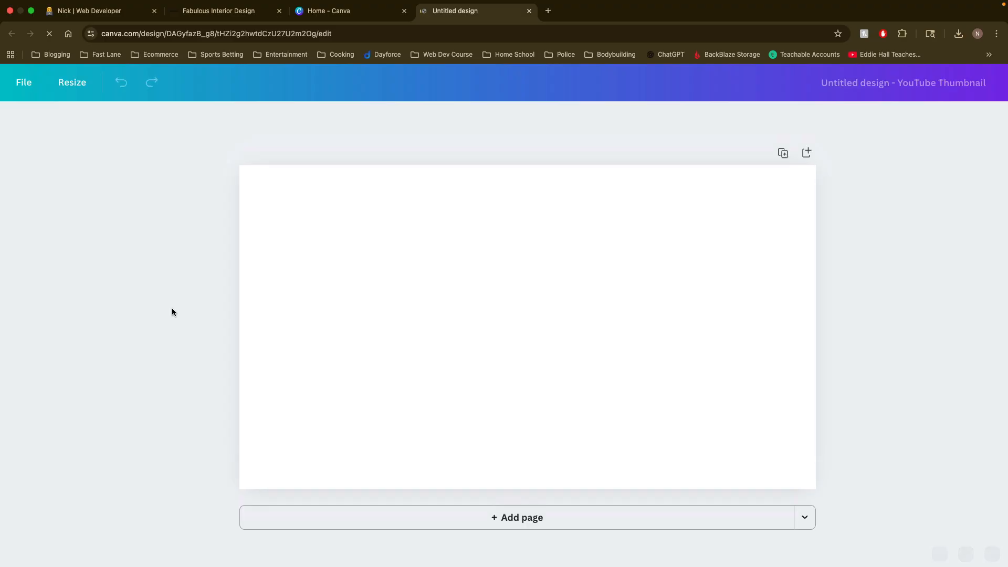
click(430, 281)
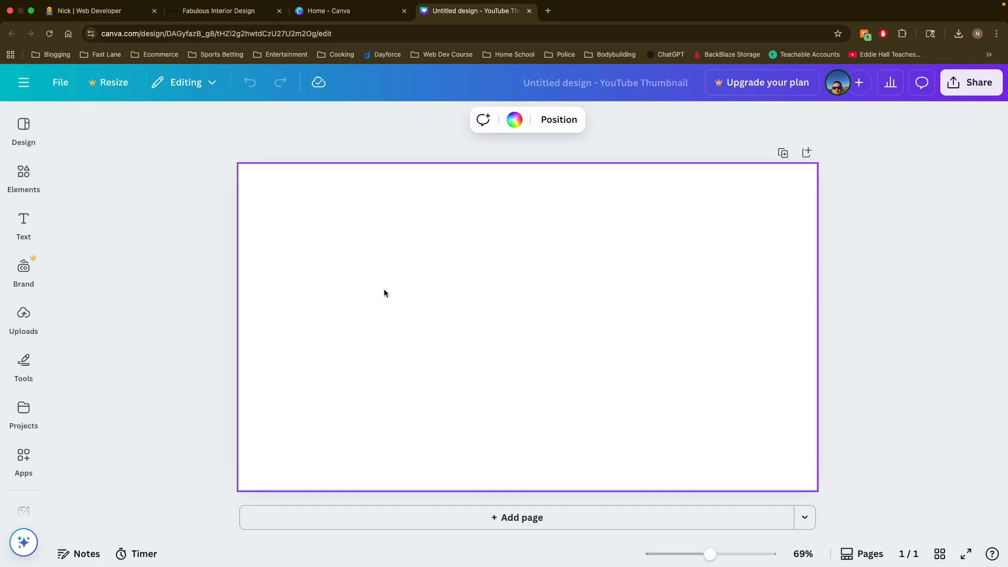
Step: Search Canva's elements for "desktop mockup"
click(18, 177)
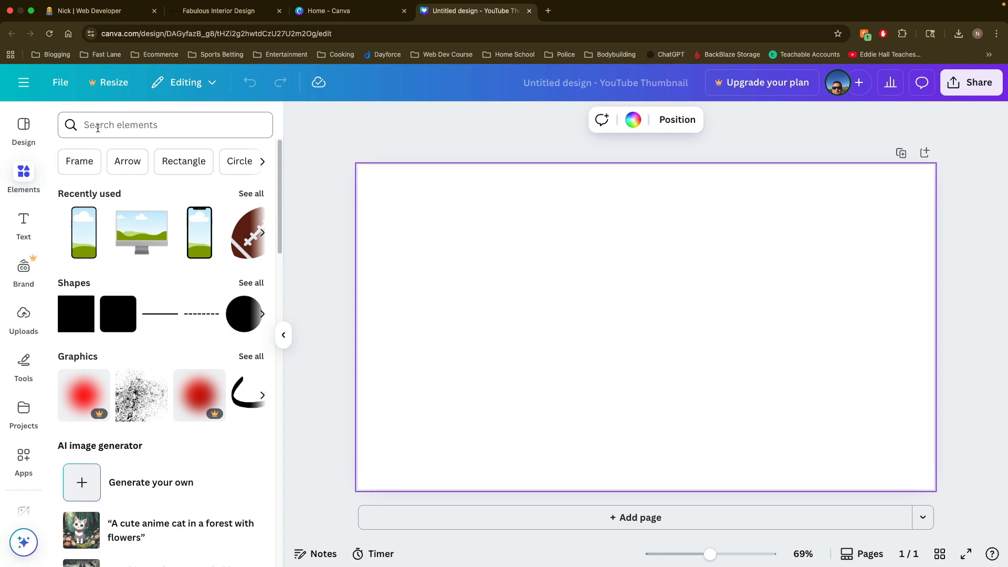
click(100, 127)
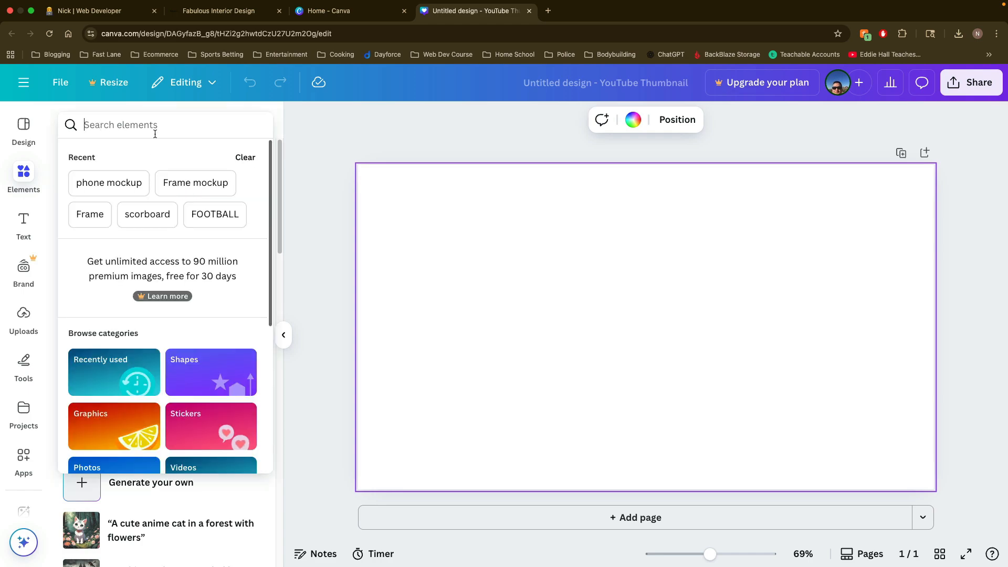
text(mockup)
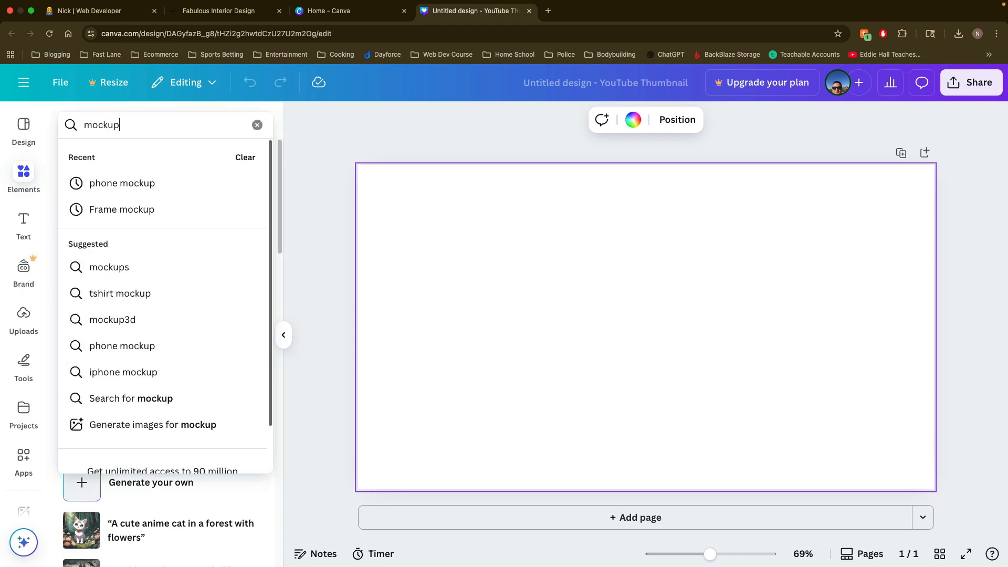
text( des)
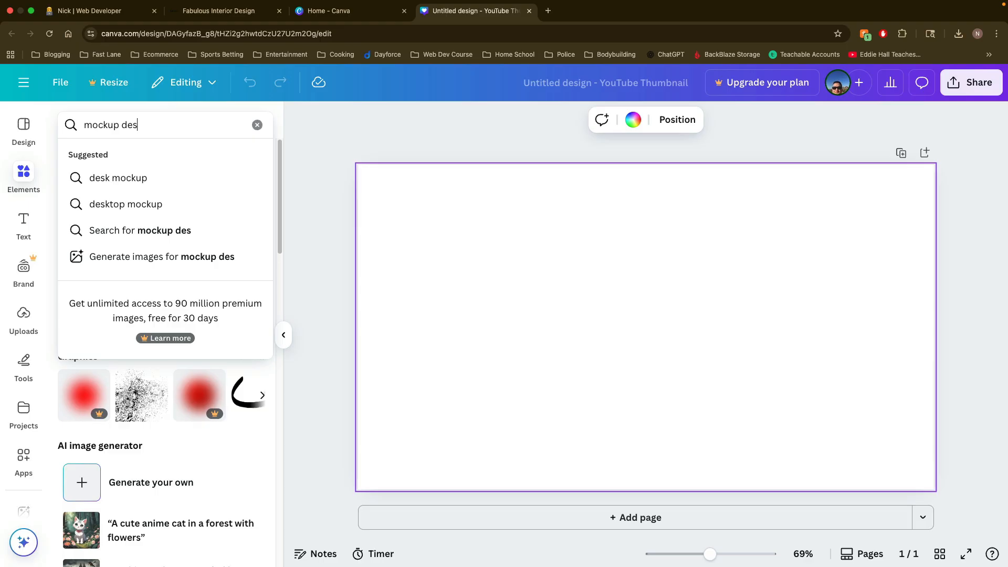
click(109, 204)
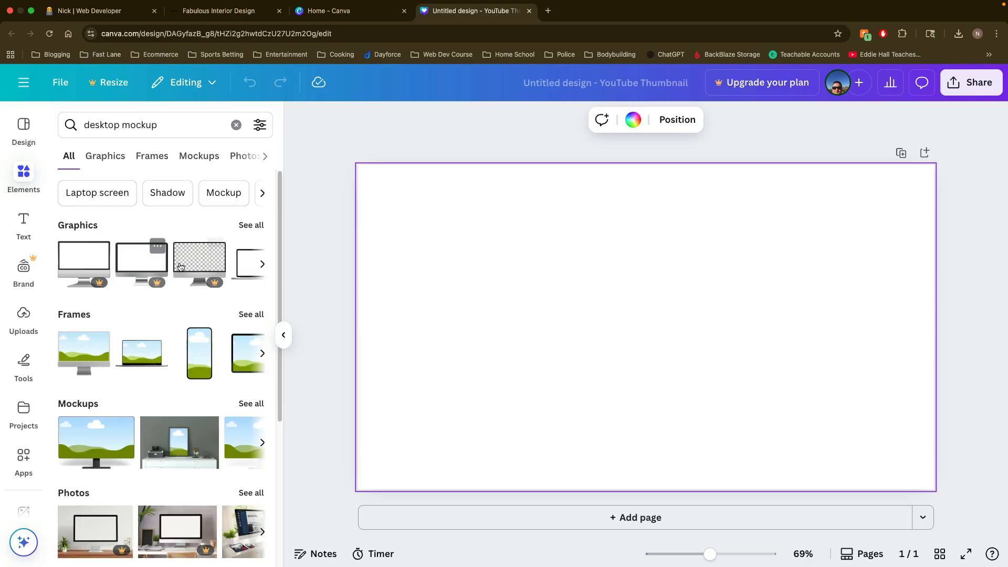
Step: Browse the desktop mockup graphics and frames, and add the dark-bezel monitor frame with a scroll bar to the page
click(262, 265)
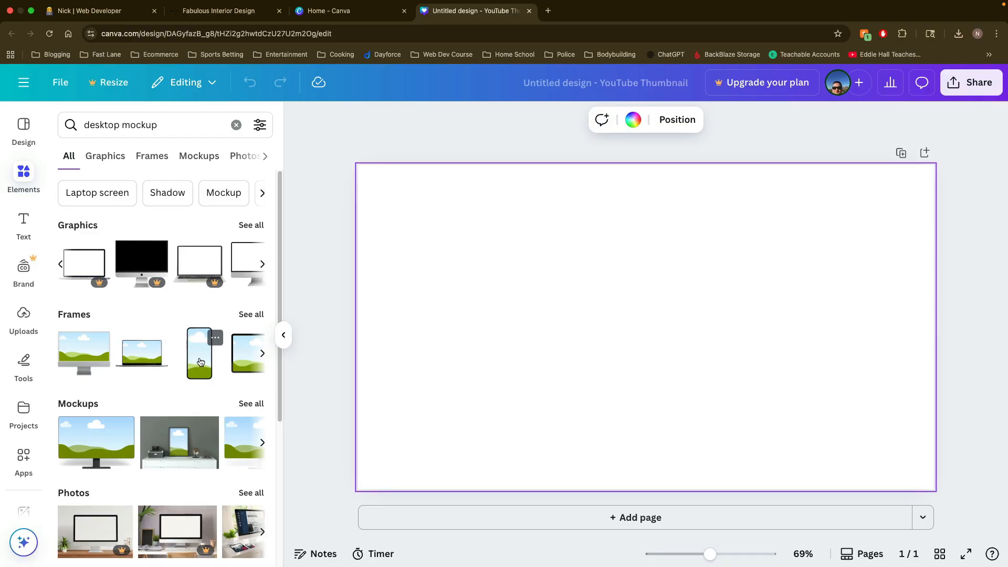
click(263, 353)
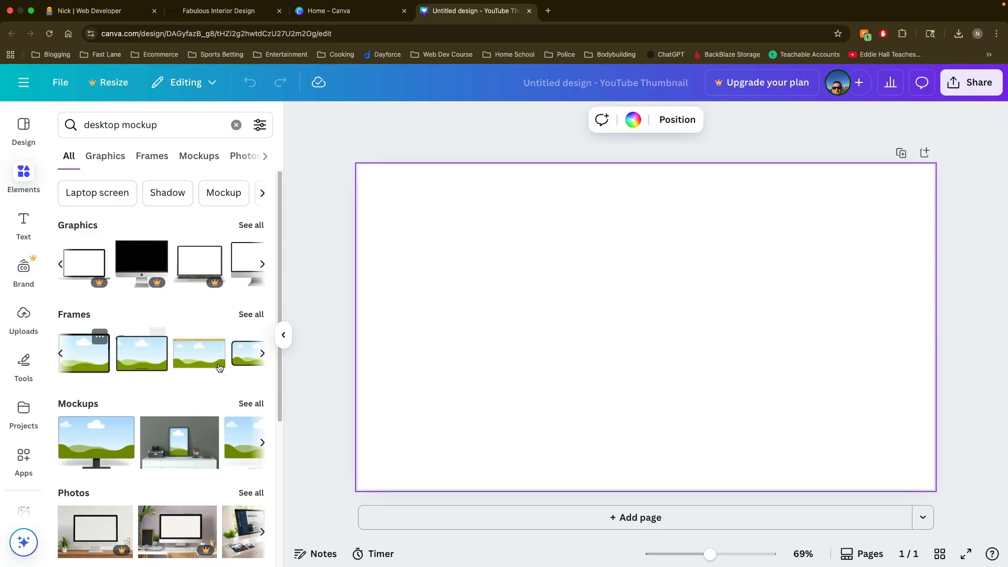
click(265, 357)
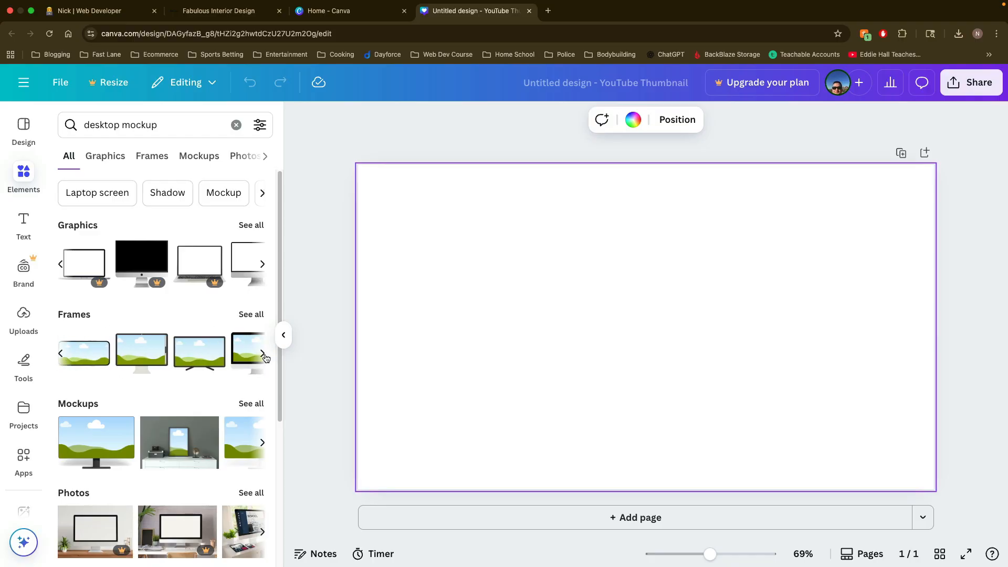
click(264, 358)
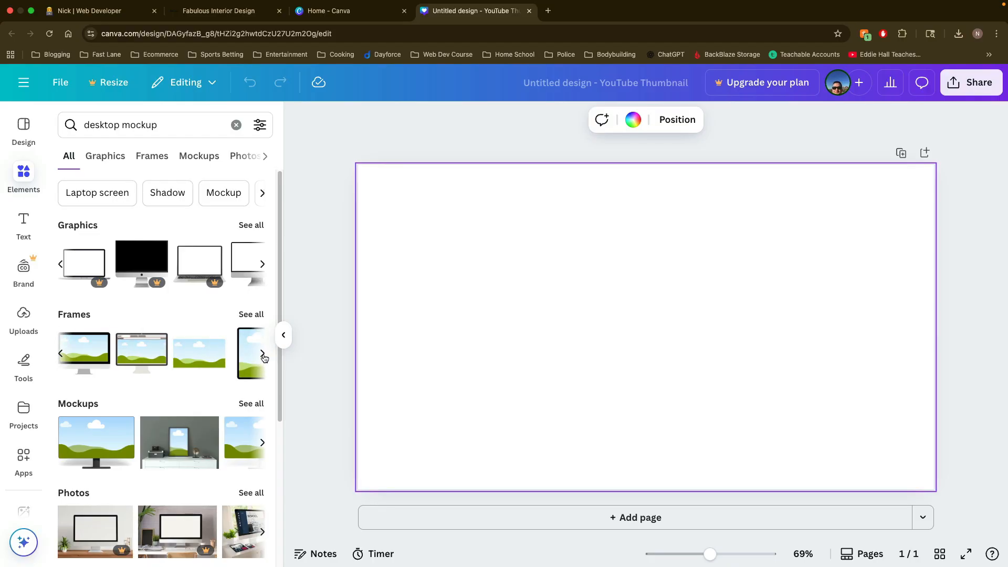
click(59, 356)
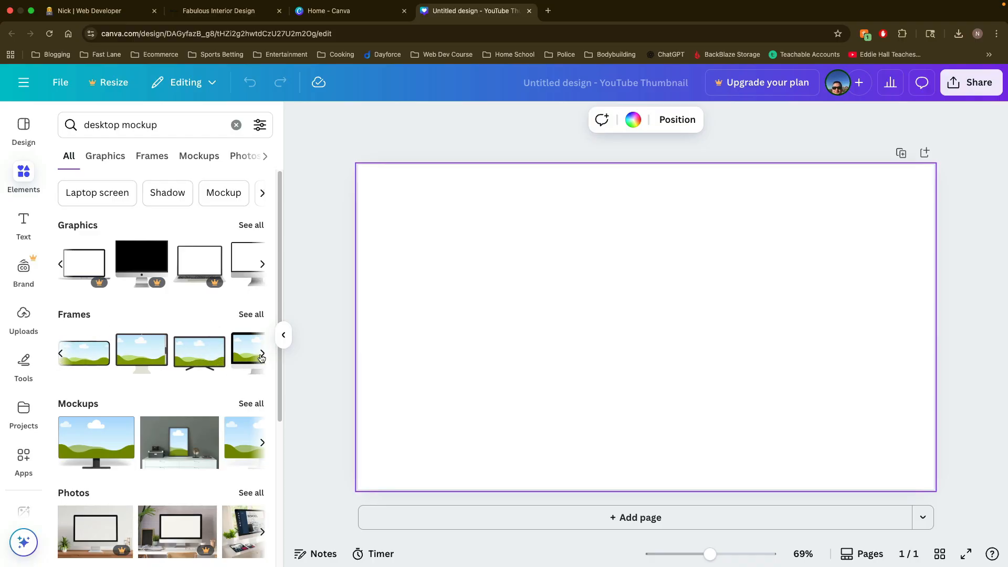
click(146, 359)
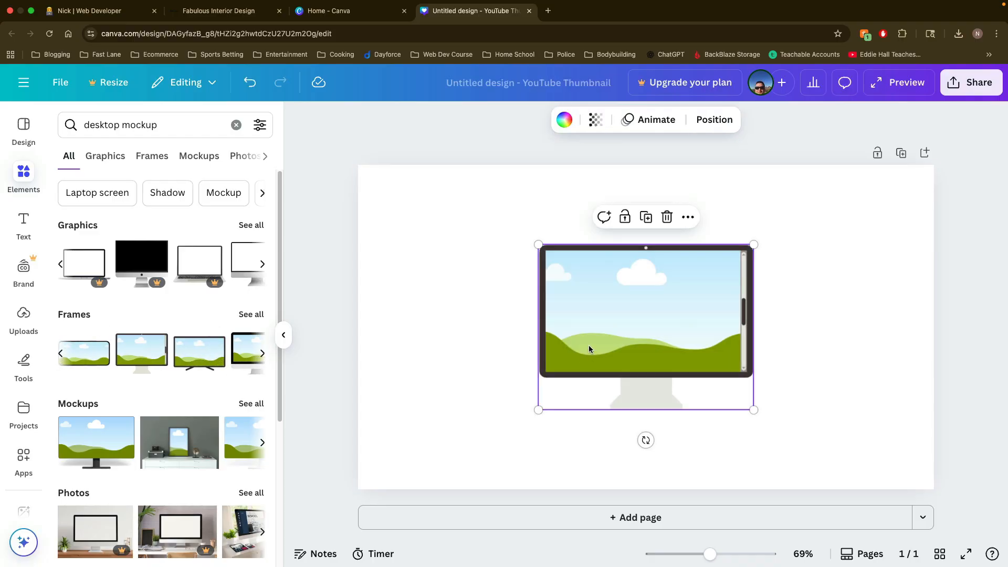
Step: Move the dark monitor frame to the page's left side and enlarge it to nearly the full page height
drag(591, 350, 493, 342)
drag(449, 407, 387, 467)
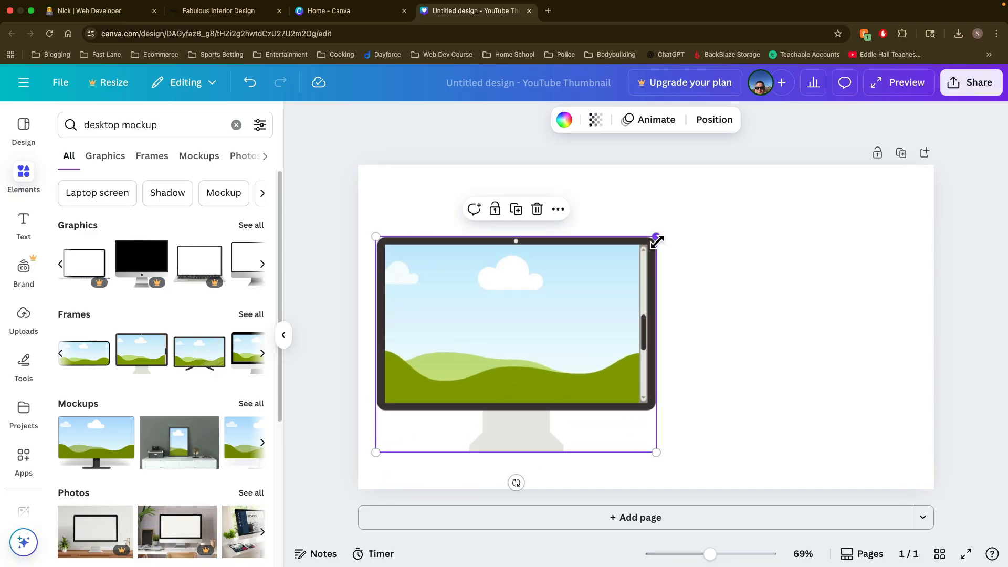
drag(657, 236, 732, 232)
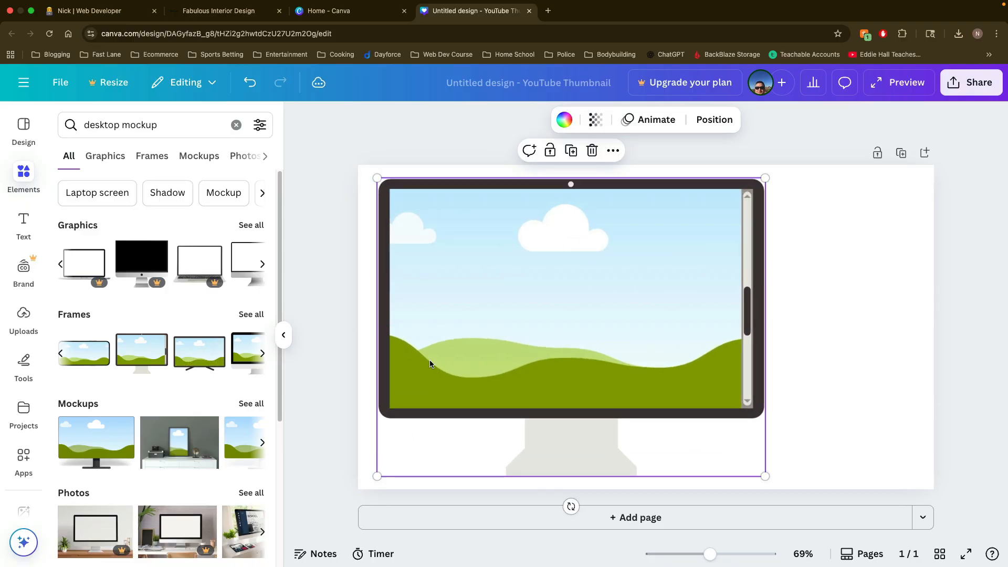
Step: Change the element search to "phone mockup"
click(142, 126)
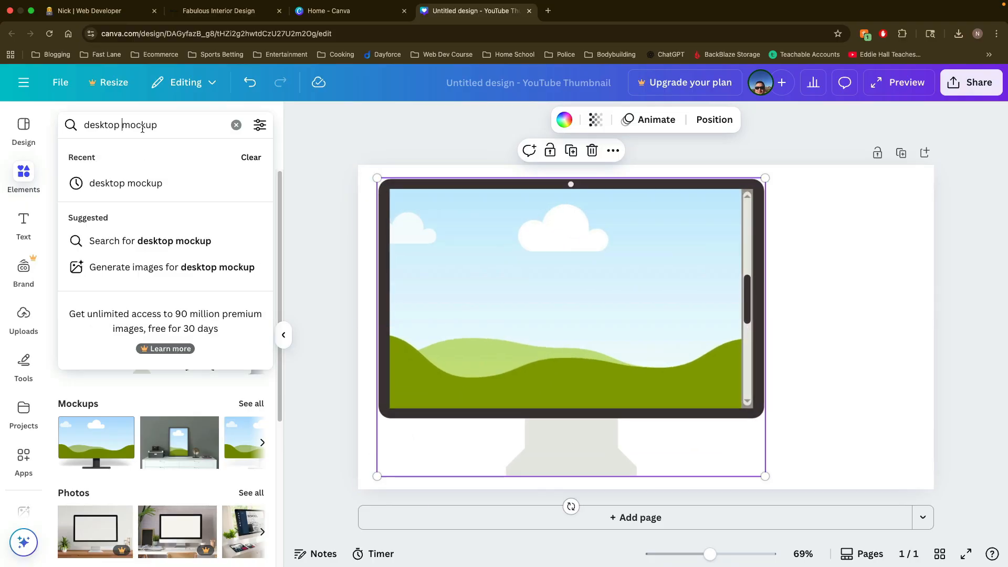
drag(120, 126, 69, 126)
text(phone)
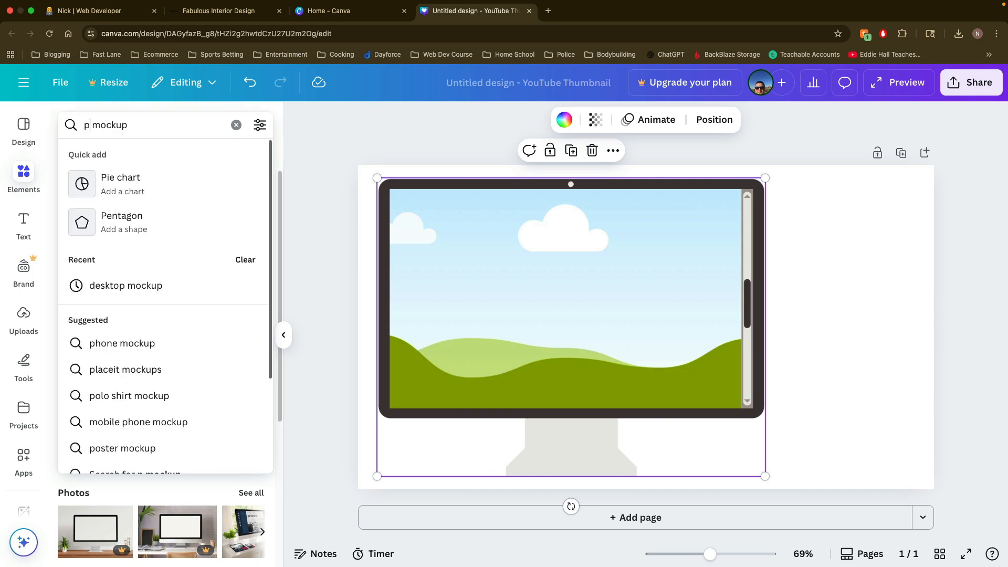
key(Return)
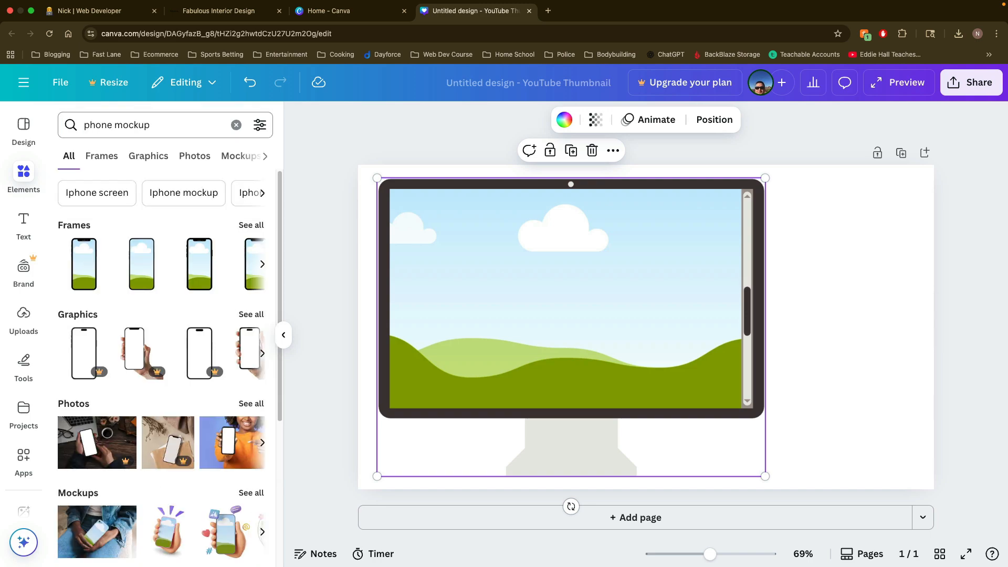
click(155, 125)
double_click(126, 130)
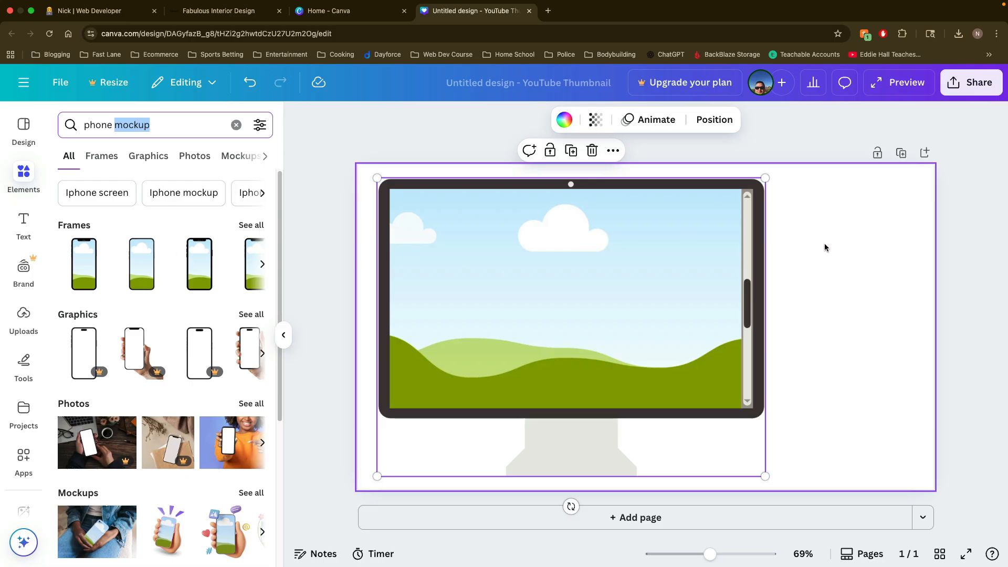
Step: Delete the dark monitor frame from the page
click(793, 286)
click(717, 285)
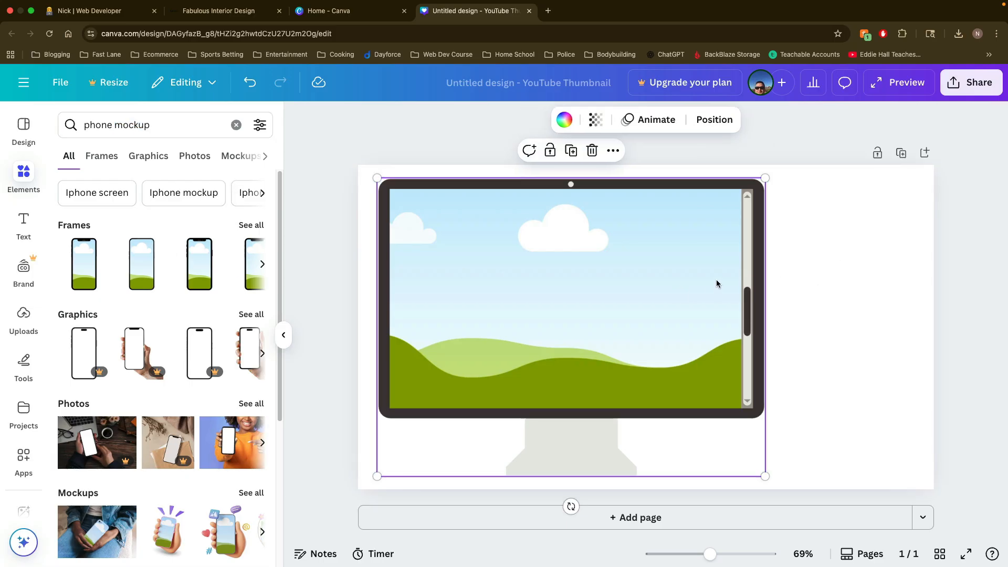
key(Delete)
Step: Search the elements for "desktop mockup" again and add the silver desktop monitor frame to the page
triple_click(116, 124)
text(desktop)
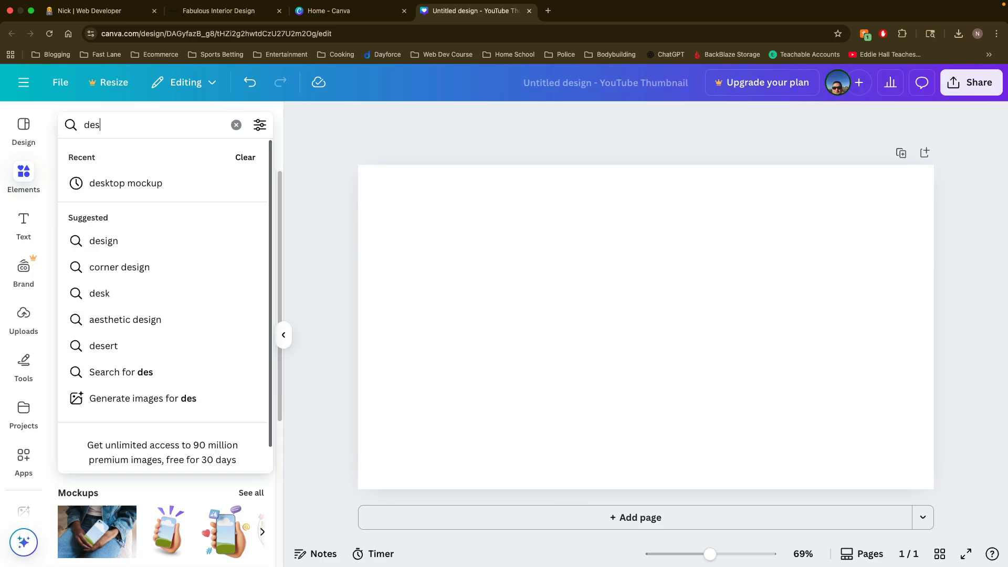
click(125, 182)
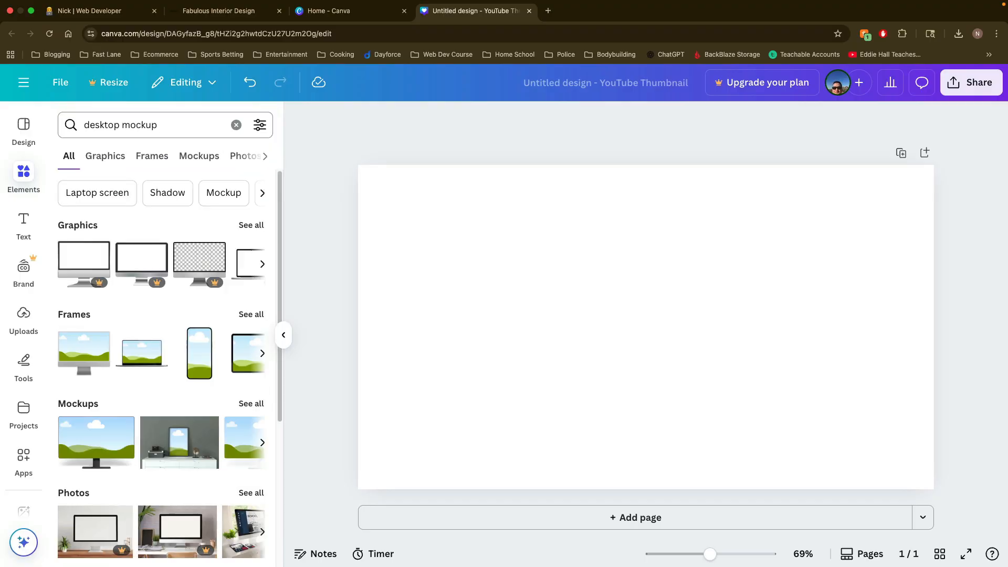
click(84, 357)
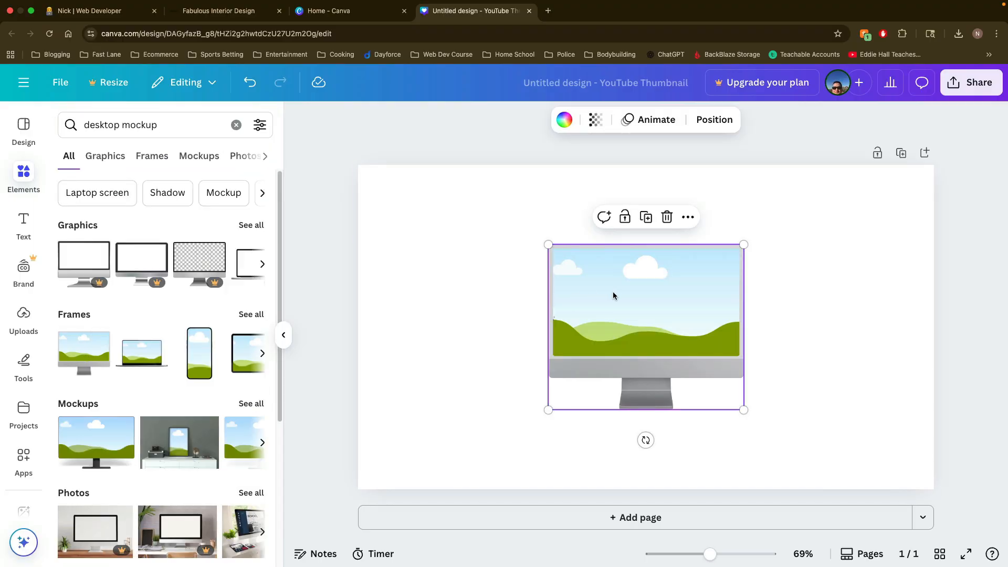
Step: Move the silver monitor frame to the page's left side and enlarge it to nearly the full page height
drag(612, 293, 496, 280)
drag(431, 403, 383, 439)
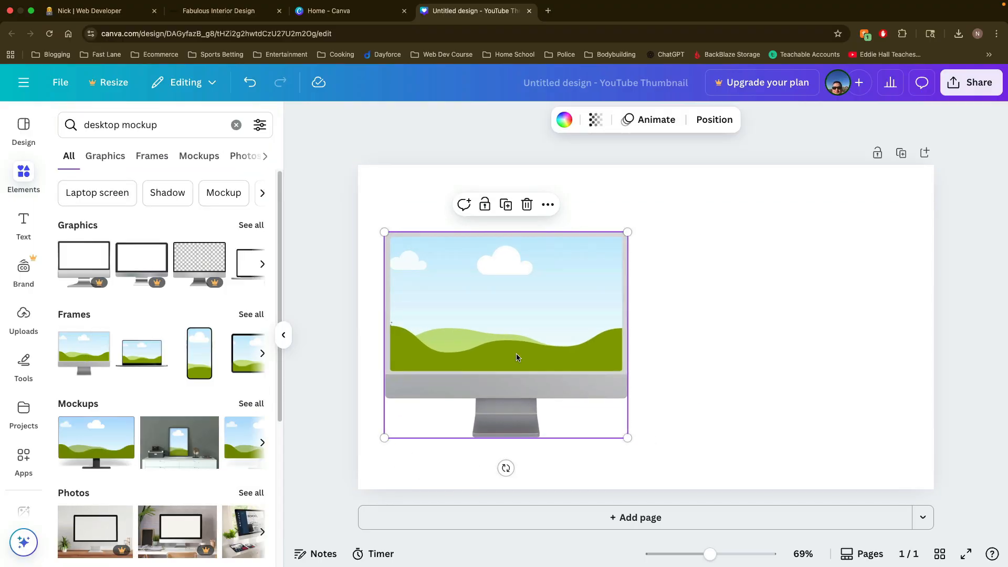
drag(626, 233, 736, 177)
drag(625, 260, 627, 280)
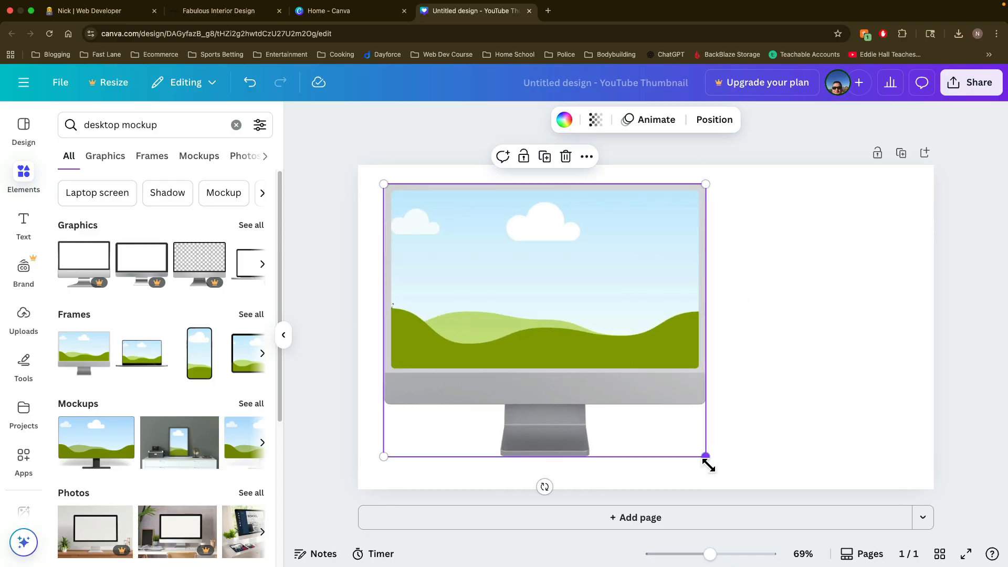
drag(706, 457, 732, 478)
drag(640, 348, 639, 354)
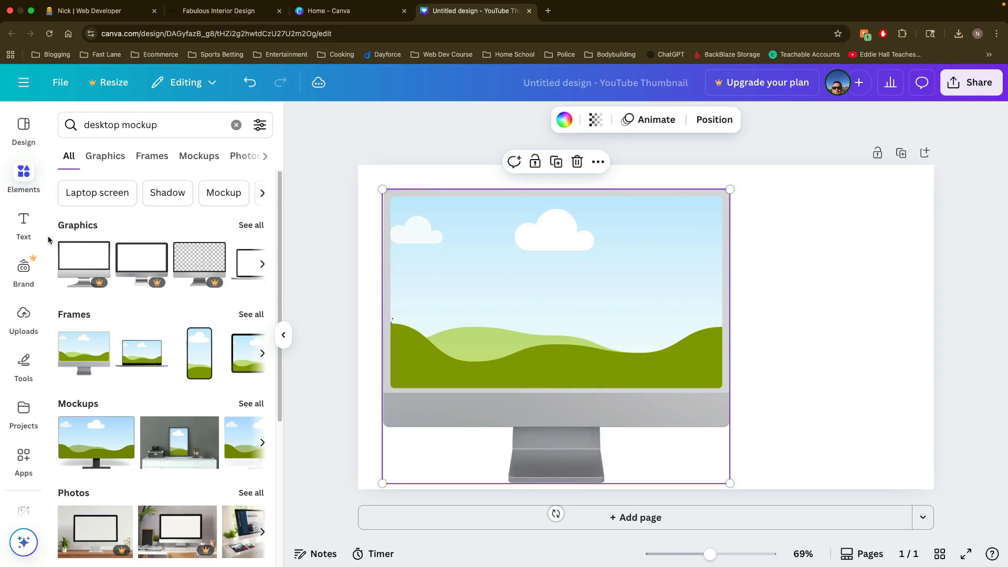
Step: Add the plain rounded phone frame to the page and place it in the empty space beside the monitor
click(203, 366)
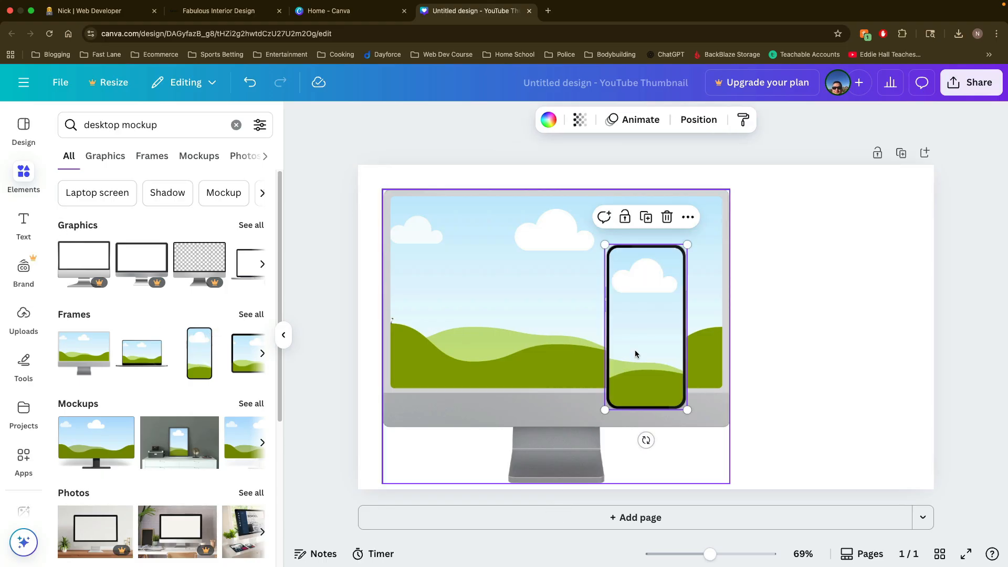
drag(649, 348, 833, 332)
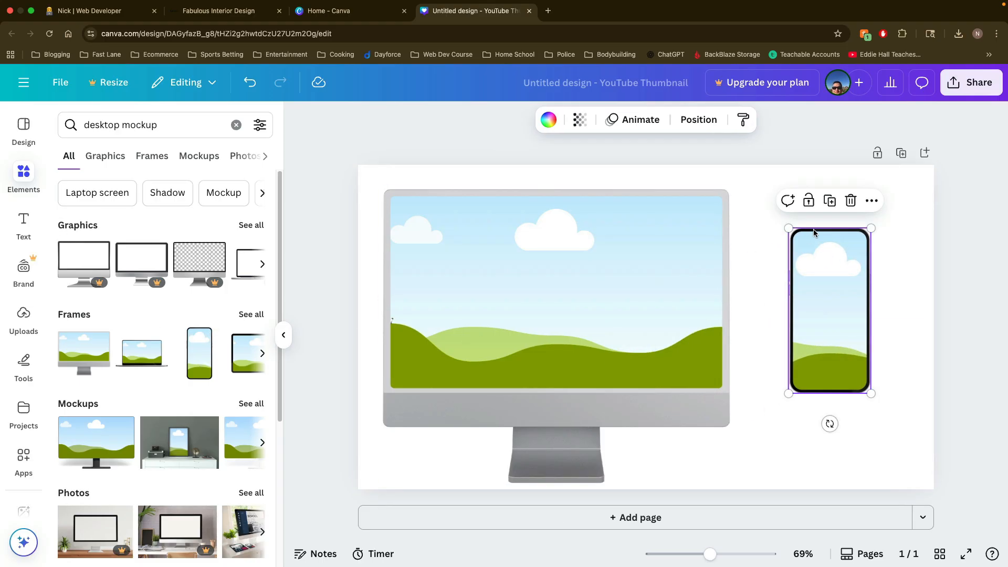
click(284, 335)
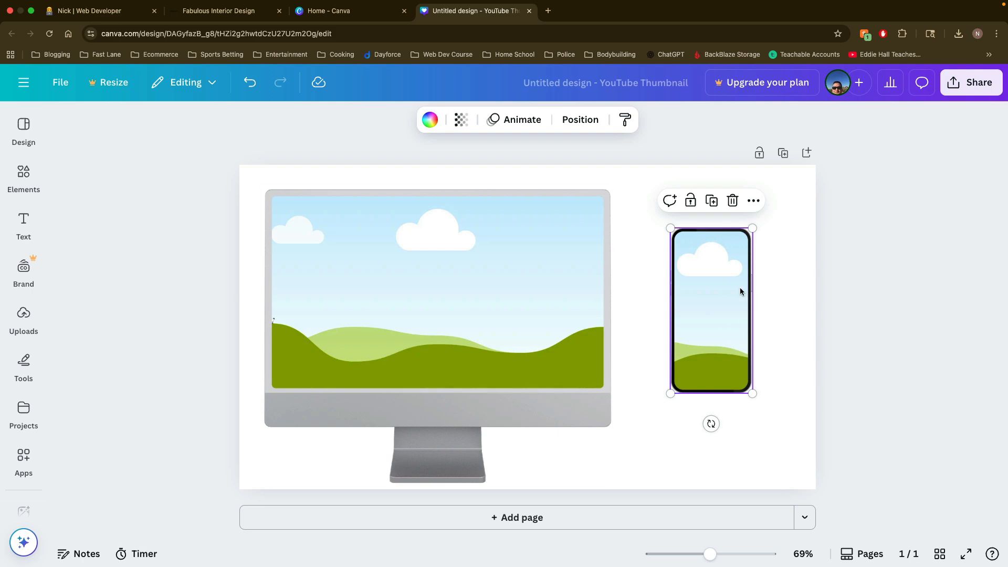
click(24, 175)
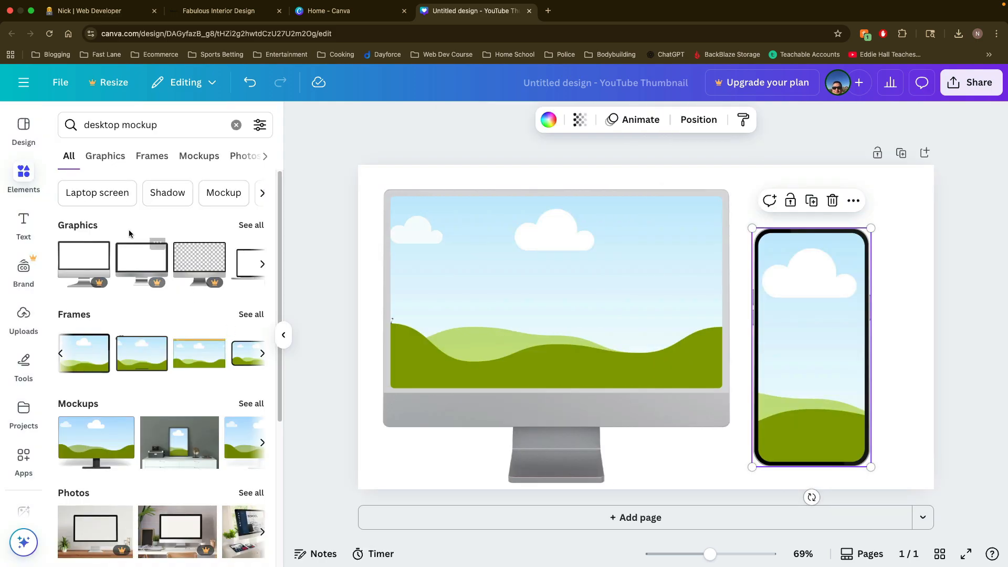
double_click(116, 126)
text(phone)
key(Return)
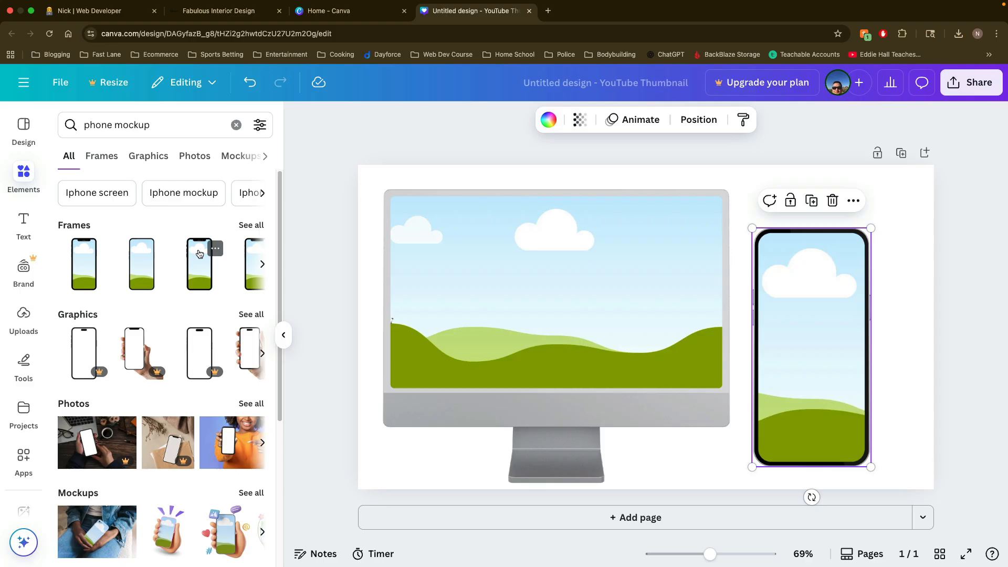
click(200, 254)
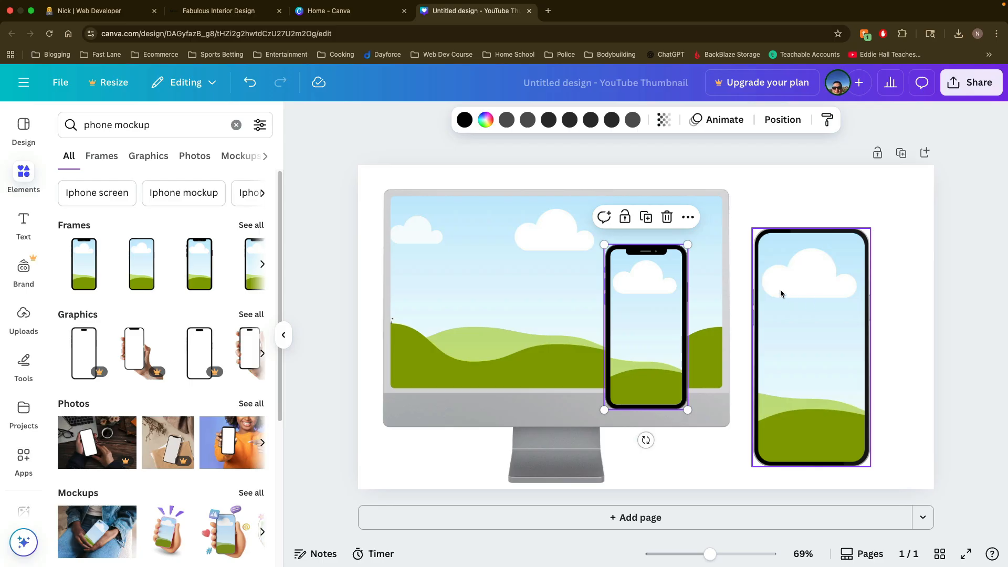
key(Delete)
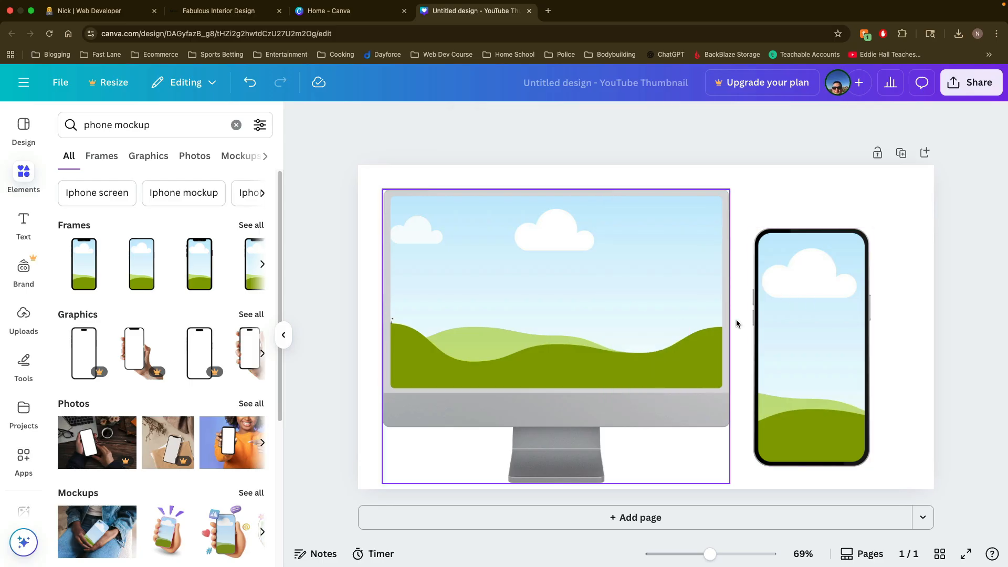
Step: Enlarge the phone frame slightly and arrange the monitor and phone closer together so the phone overlaps the monitor's right edge
click(773, 333)
drag(871, 467, 878, 480)
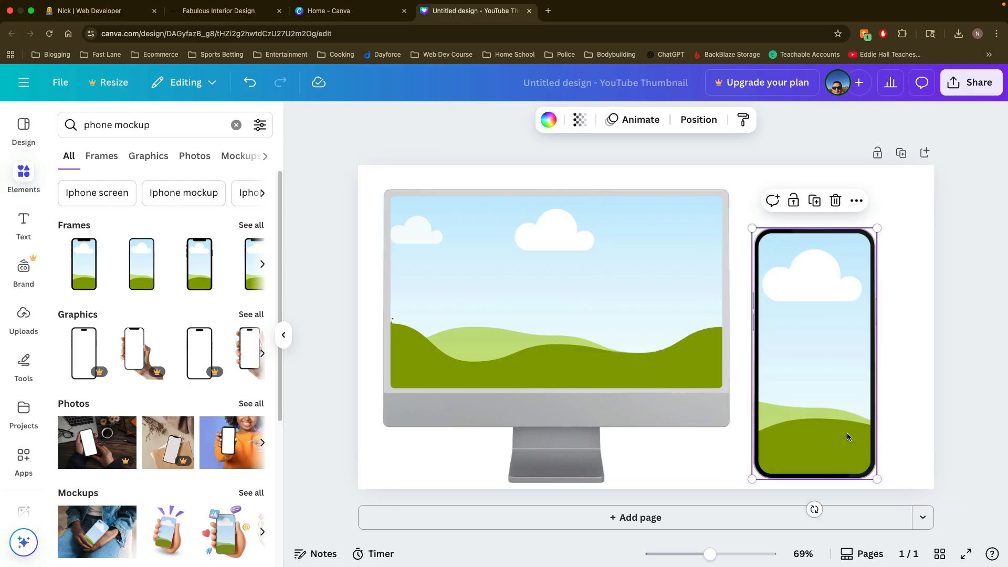
mouse_move(827, 416)
mouse_down()
mouse_move(811, 403)
mouse_move(830, 398)
mouse_move(817, 423)
mouse_move(843, 421)
mouse_up()
drag(701, 382, 728, 377)
click(955, 345)
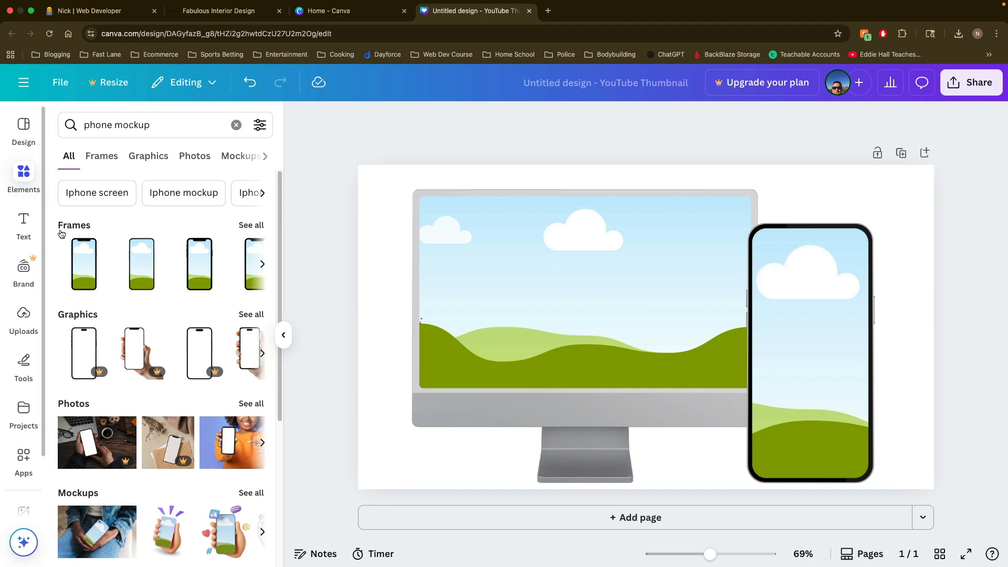
Step: Upload fabinteriors.netlify.app_.png and fabinteriors.netlify.app_(iPhone X).png from the Downloads folder
click(24, 317)
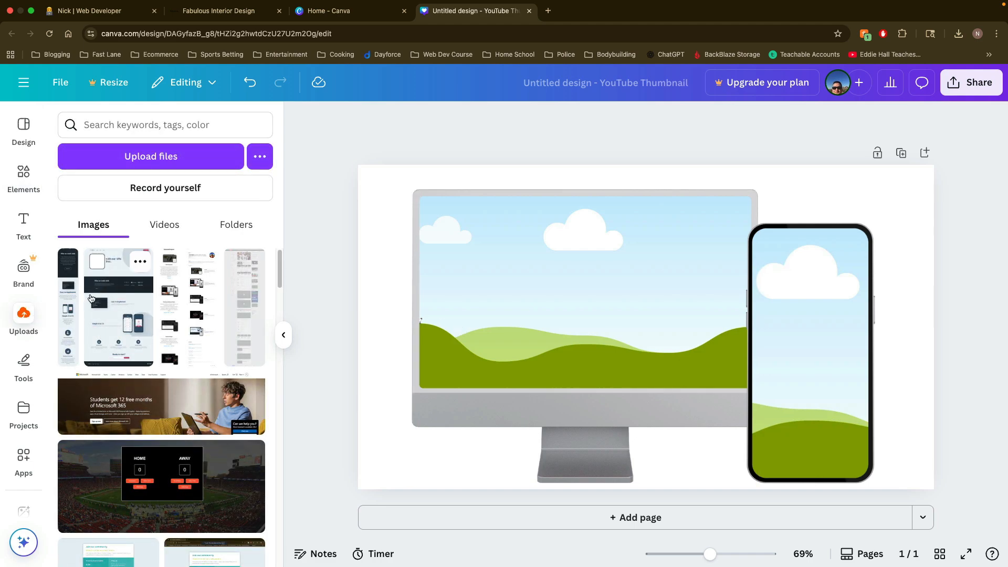
click(138, 165)
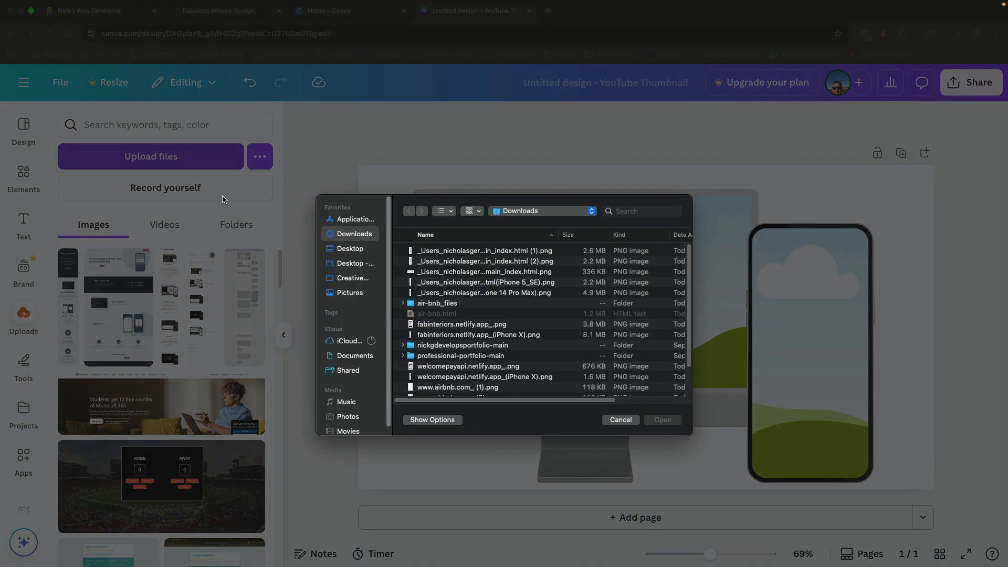
click(467, 335)
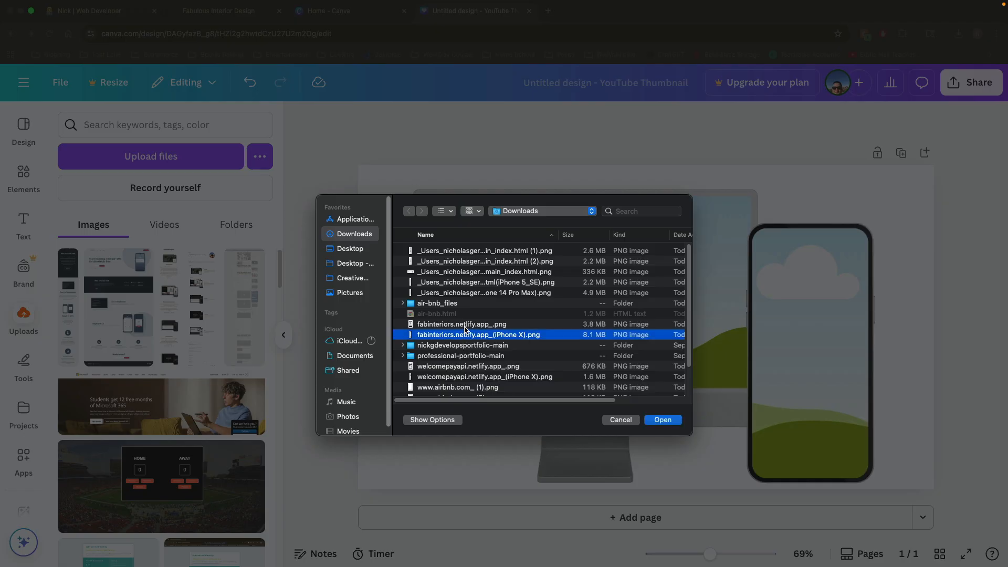
shift+click(465, 325)
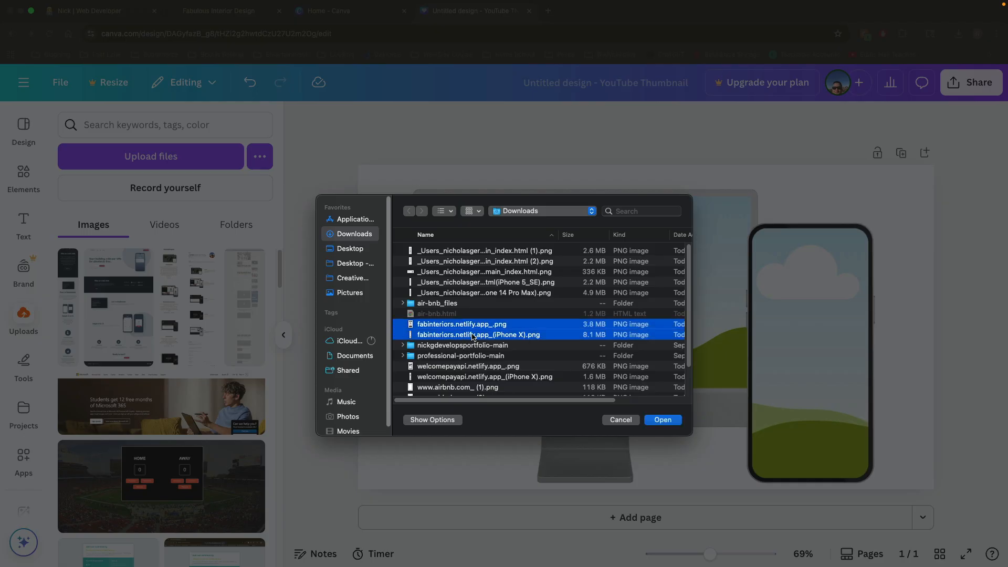
click(663, 419)
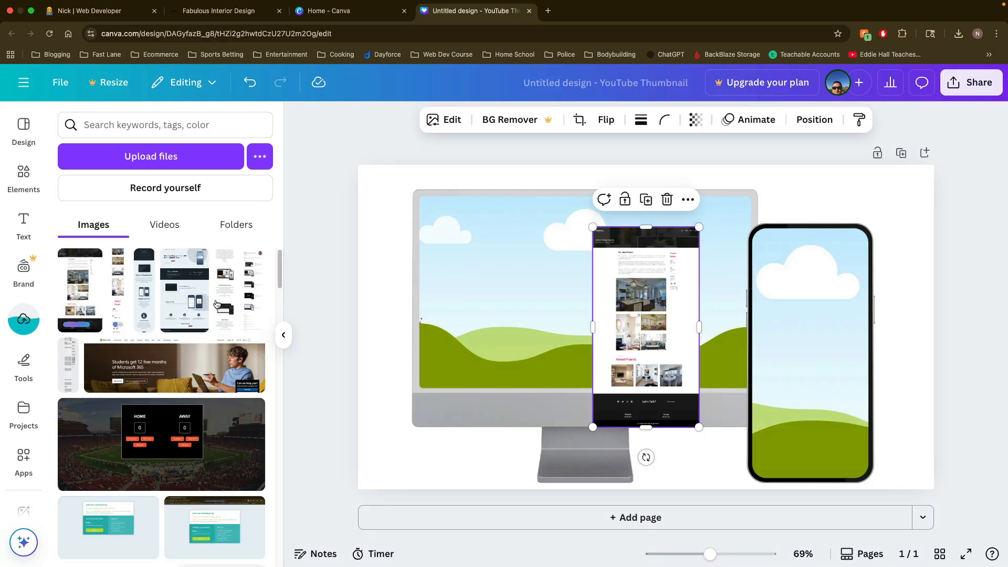
Step: Fill the monitor frame with the desktop screenshot and reposition the image inside it to show the site's header
drag(630, 308, 596, 305)
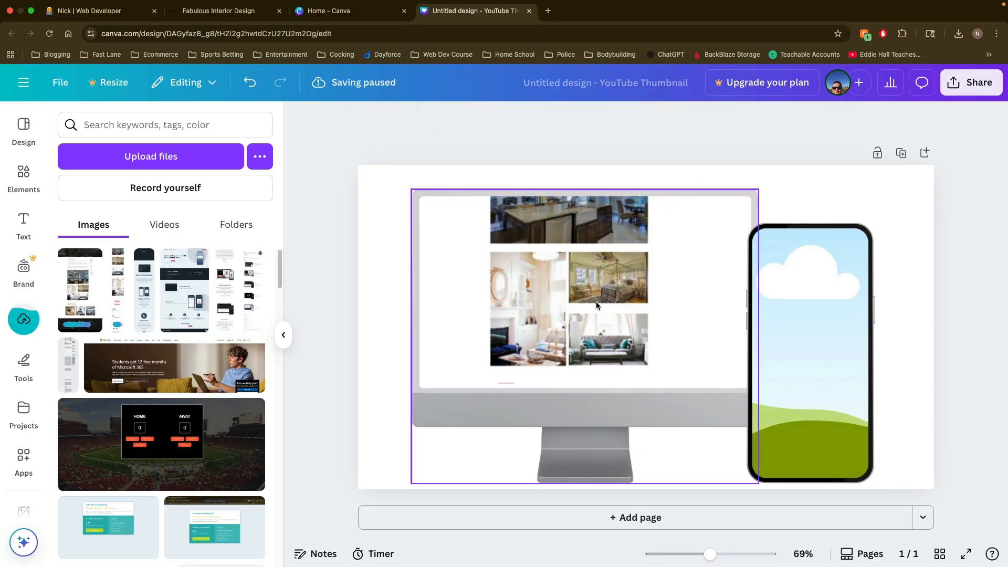
double_click(570, 311)
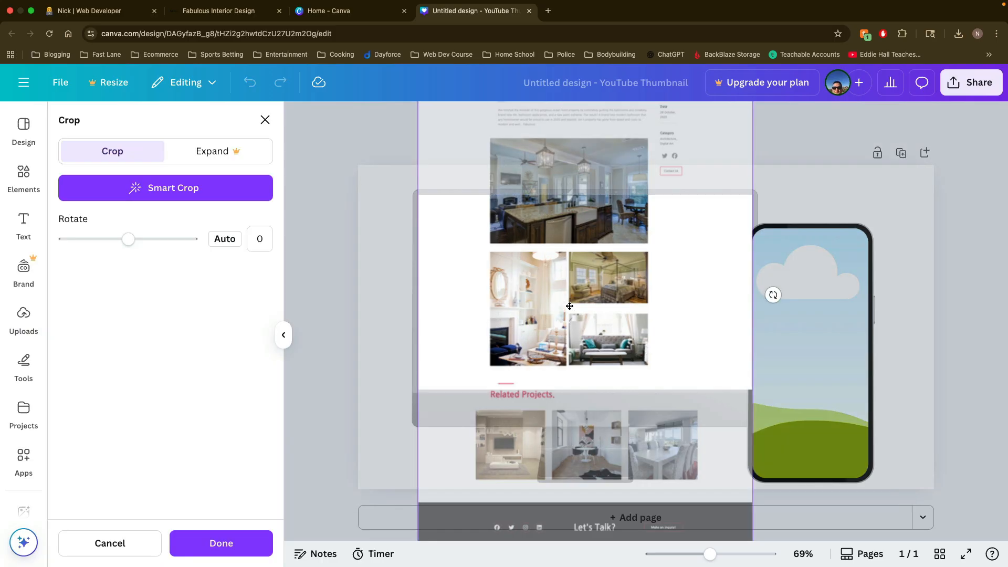
drag(573, 257, 599, 415)
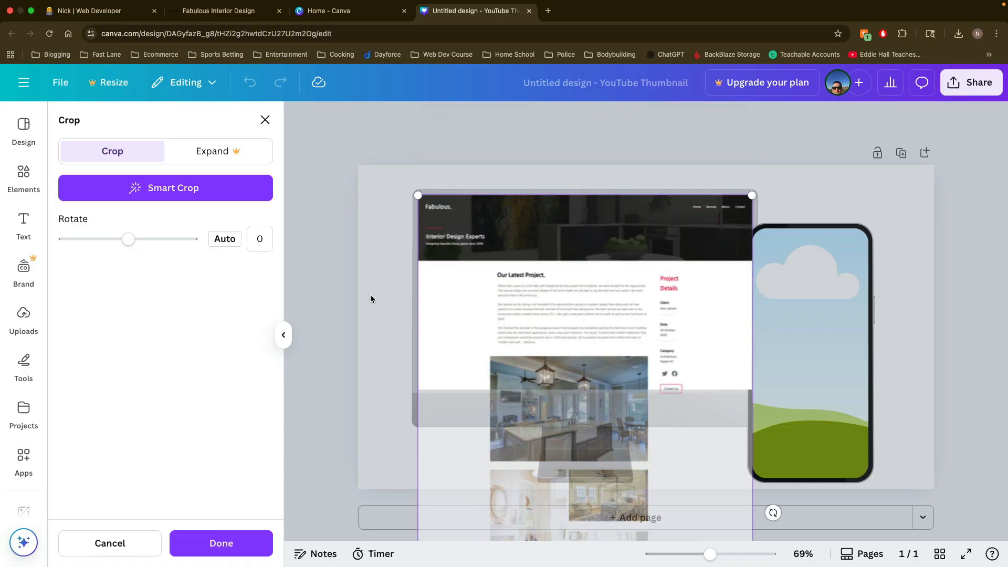
click(390, 284)
click(390, 284)
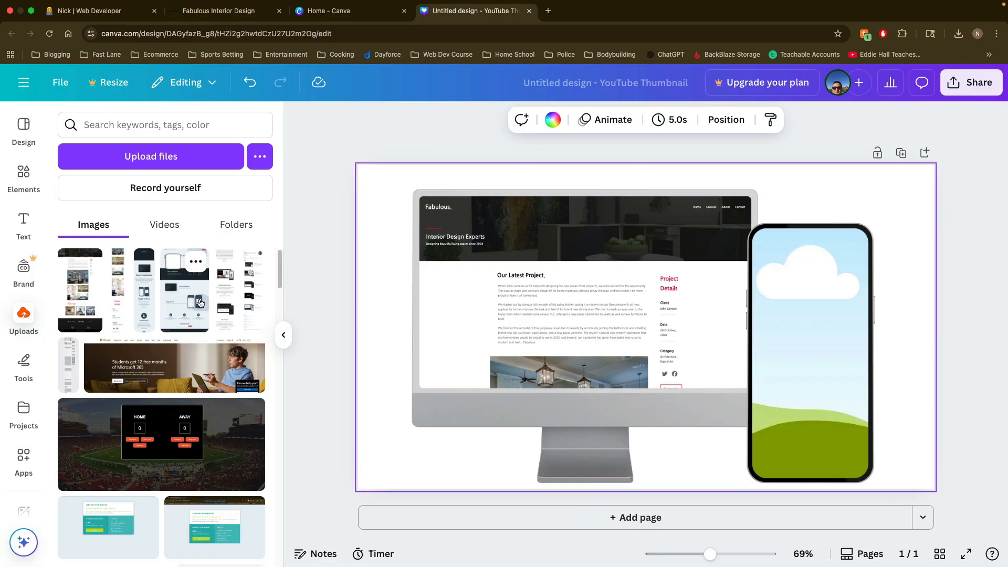
Step: Fill the phone frame with the mobile screenshot and reposition the image inside it to show the site's header
click(120, 301)
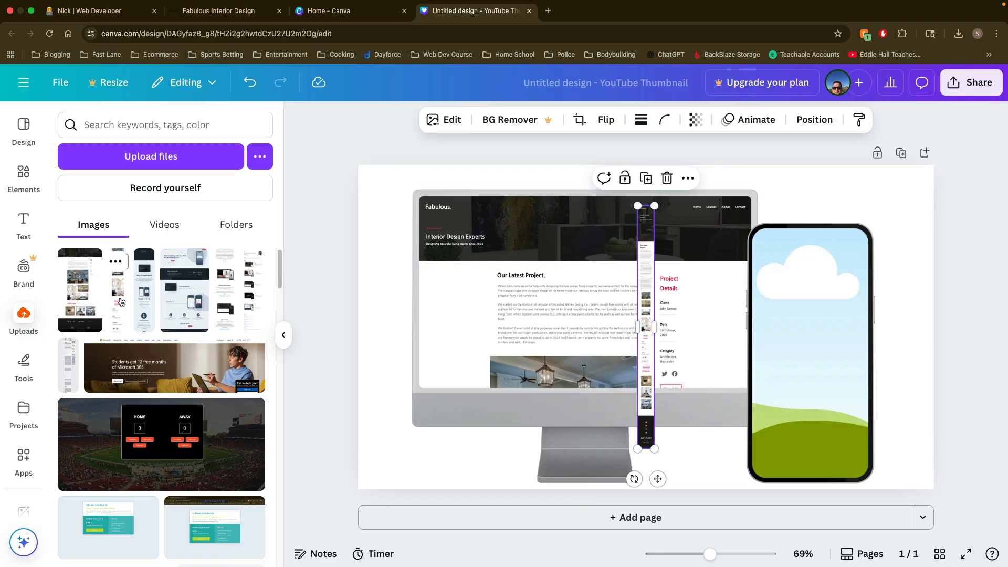
drag(656, 261, 815, 341)
double_click(811, 283)
click(920, 299)
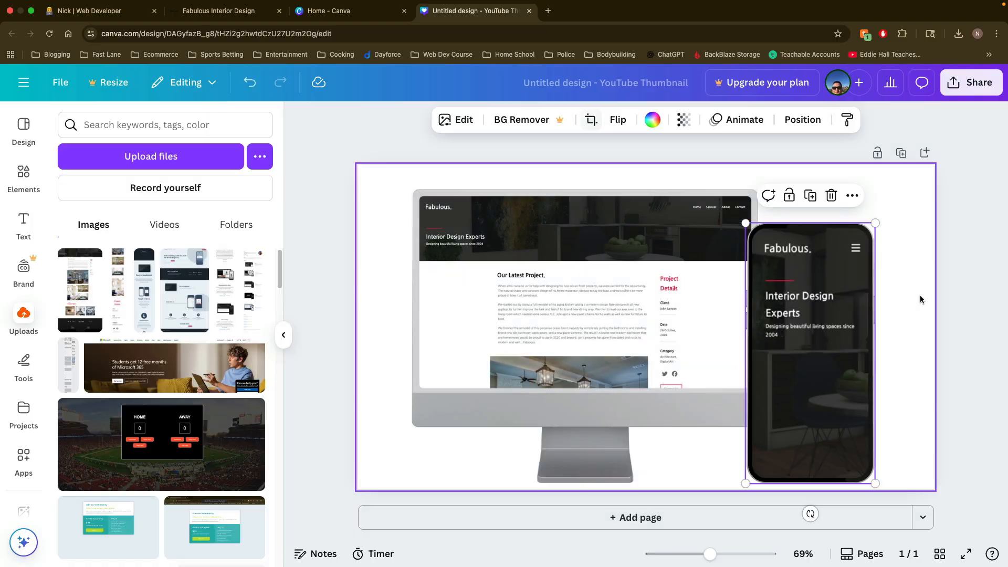
click(920, 299)
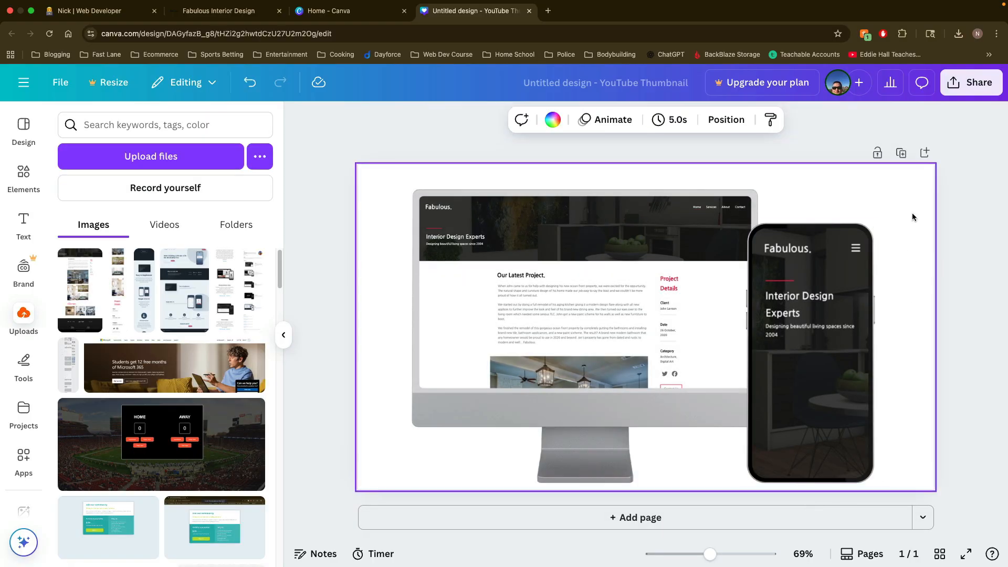
Step: Download the finished mockup design as a PNG at 1,280 × 720 px
click(974, 92)
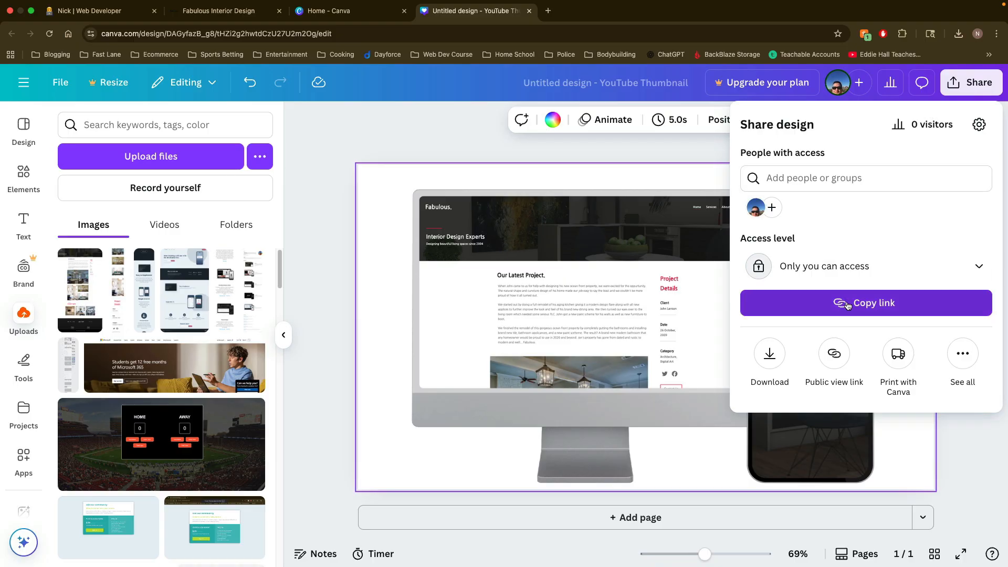
click(769, 355)
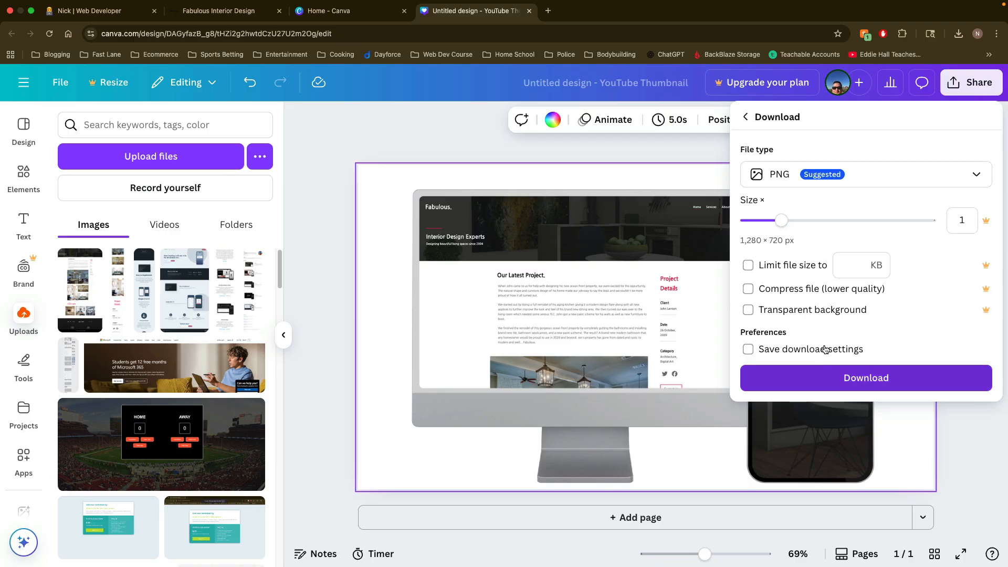
click(830, 378)
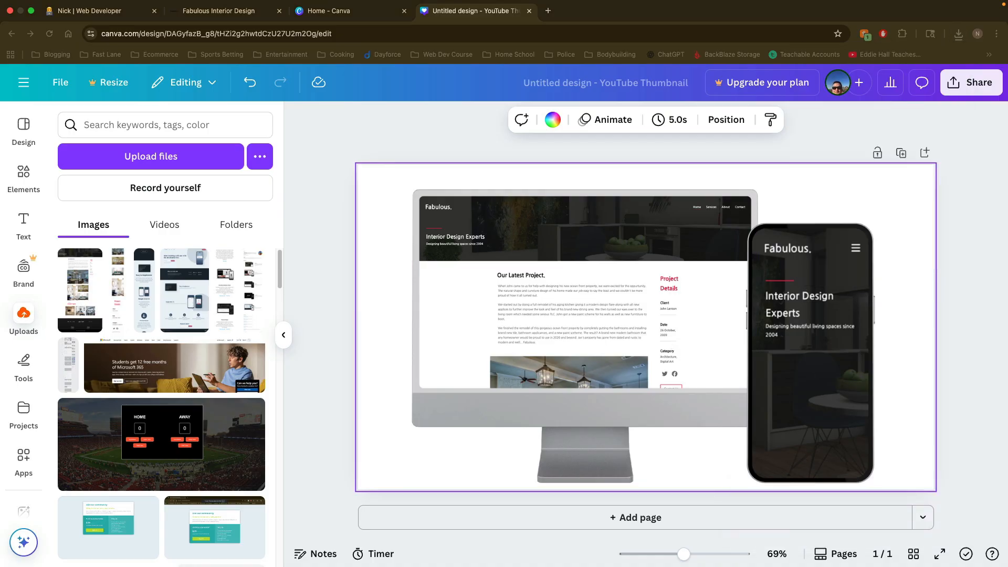
Step: View the downloaded Untitled design.png in Preview and return to the Canva browser window
drag(448, 141, 407, 115)
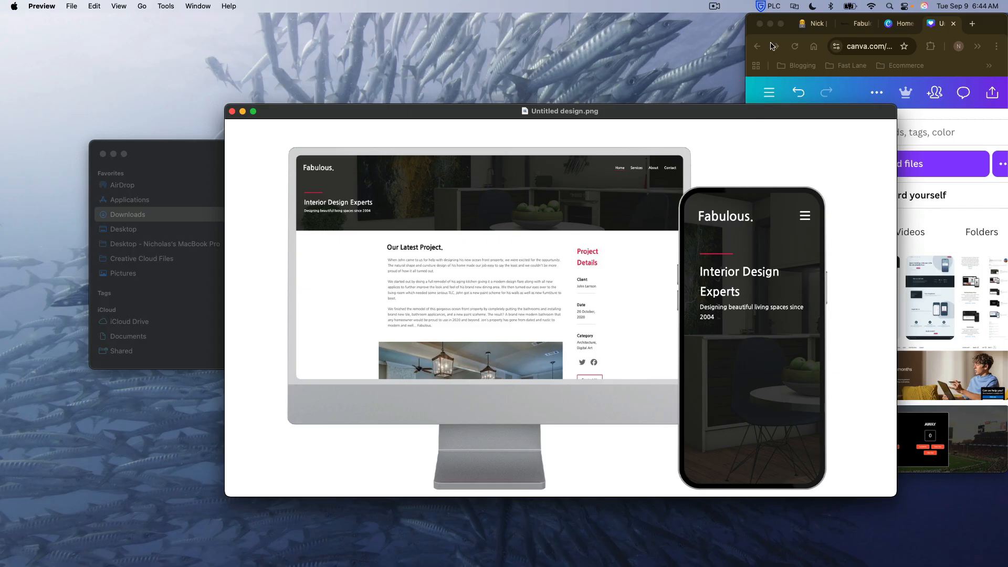
click(781, 22)
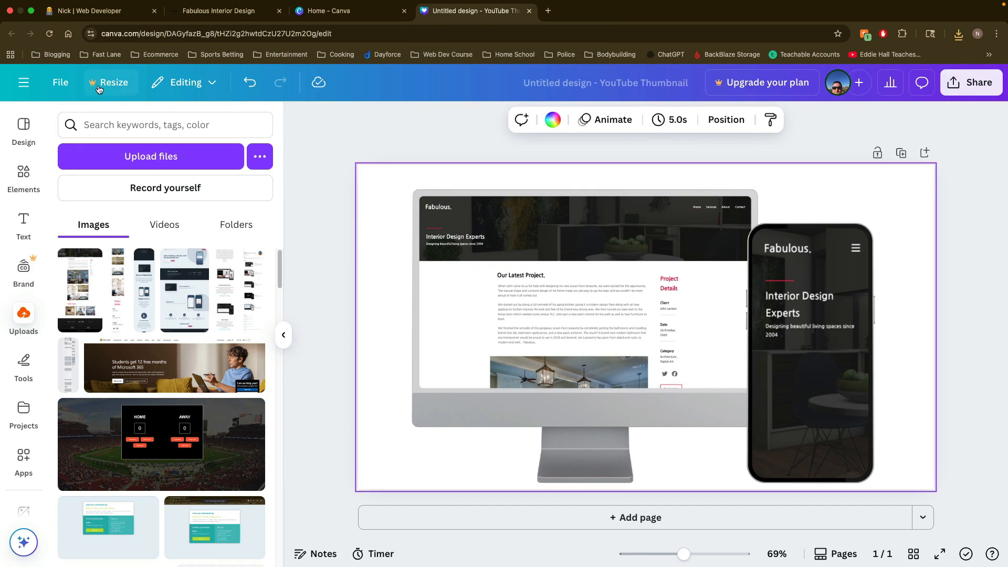
Step: View the Canva plan upgrade offer and dismiss it
click(23, 82)
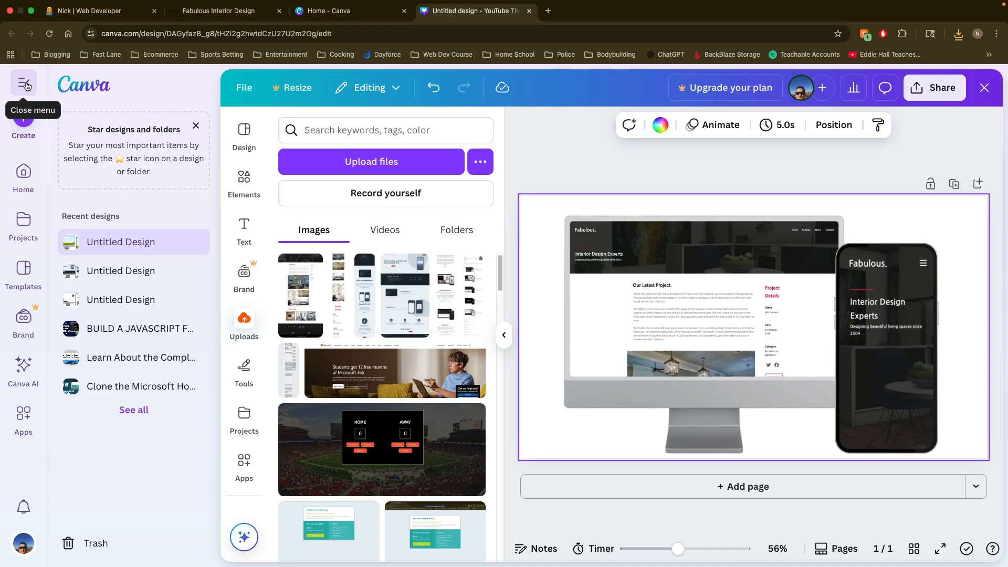
click(24, 84)
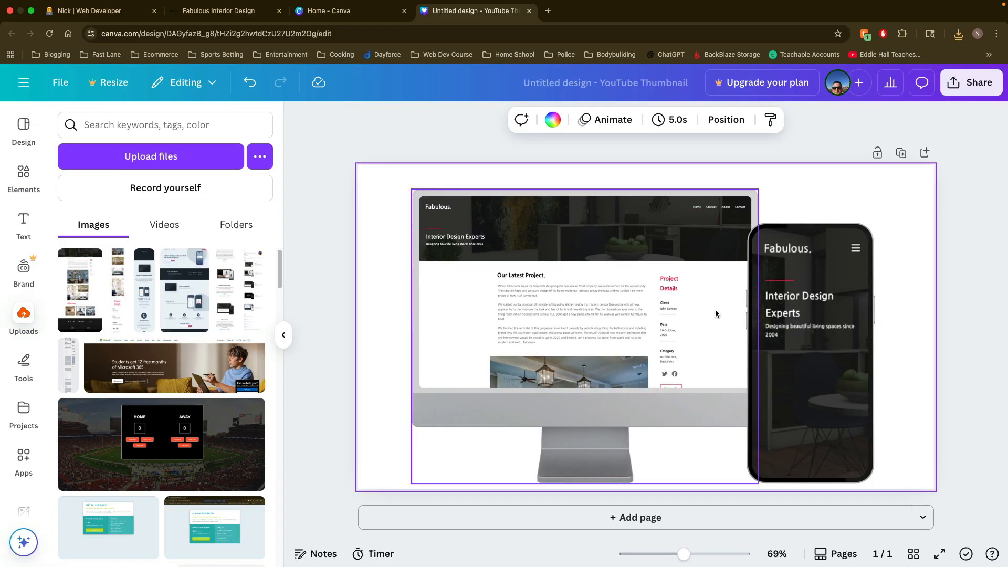
click(759, 83)
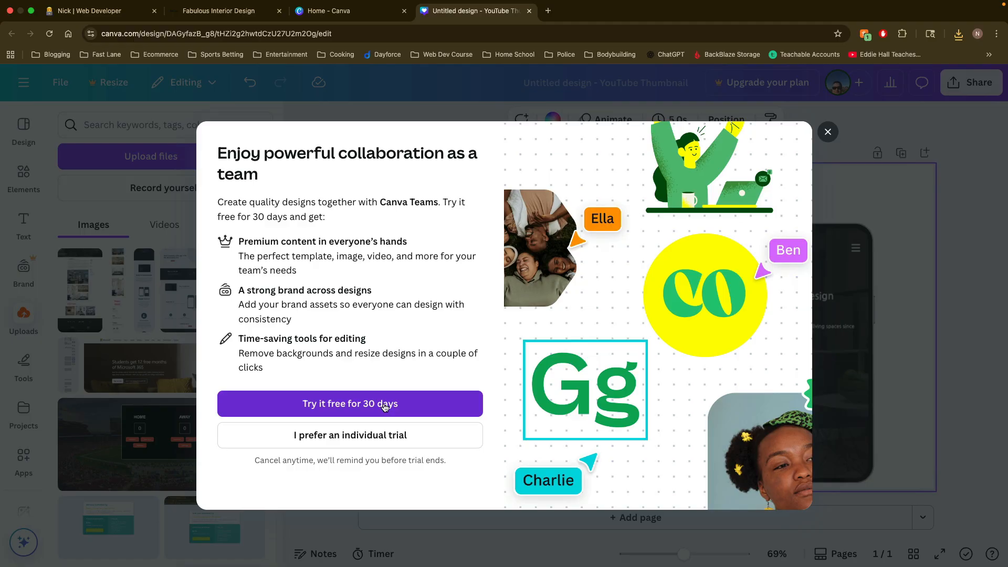
click(828, 131)
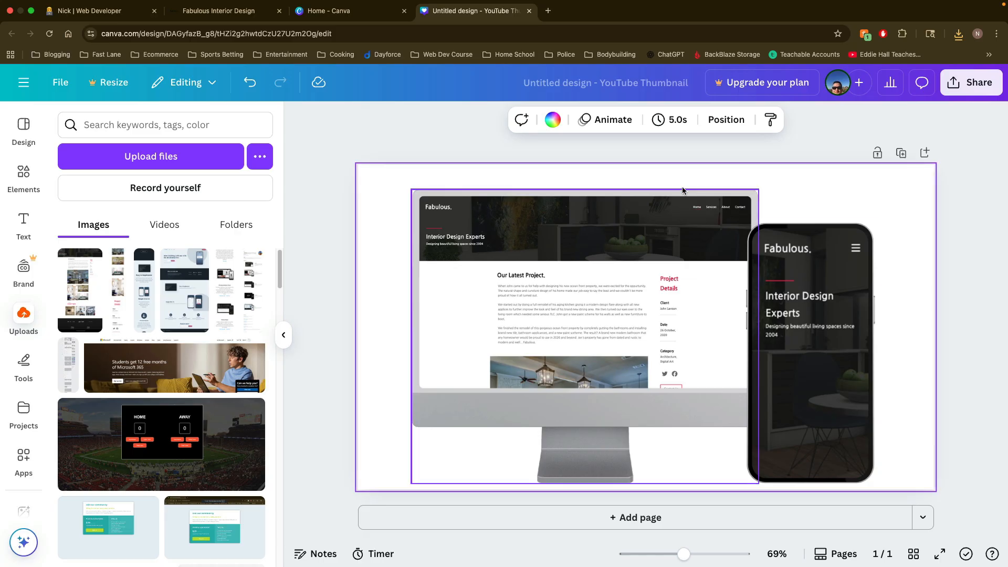
Step: Search Google for "free image background remover" in a new browser tab
click(548, 12)
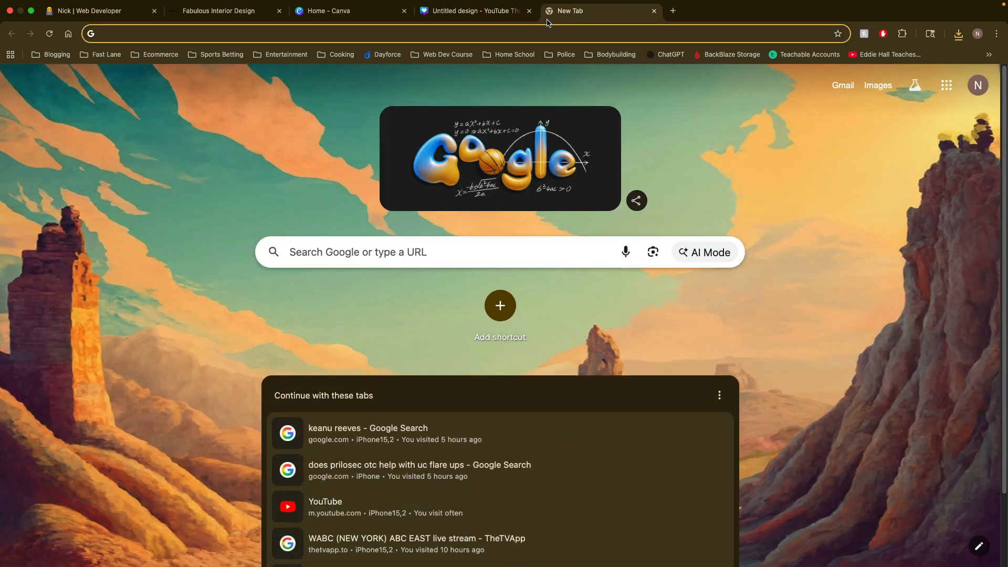
text(fr)
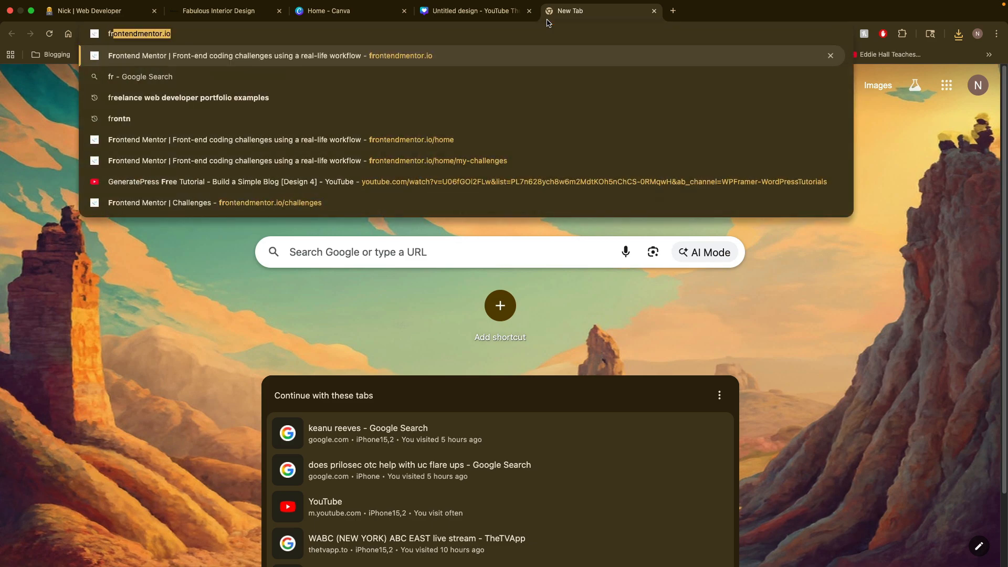
text(ee image back)
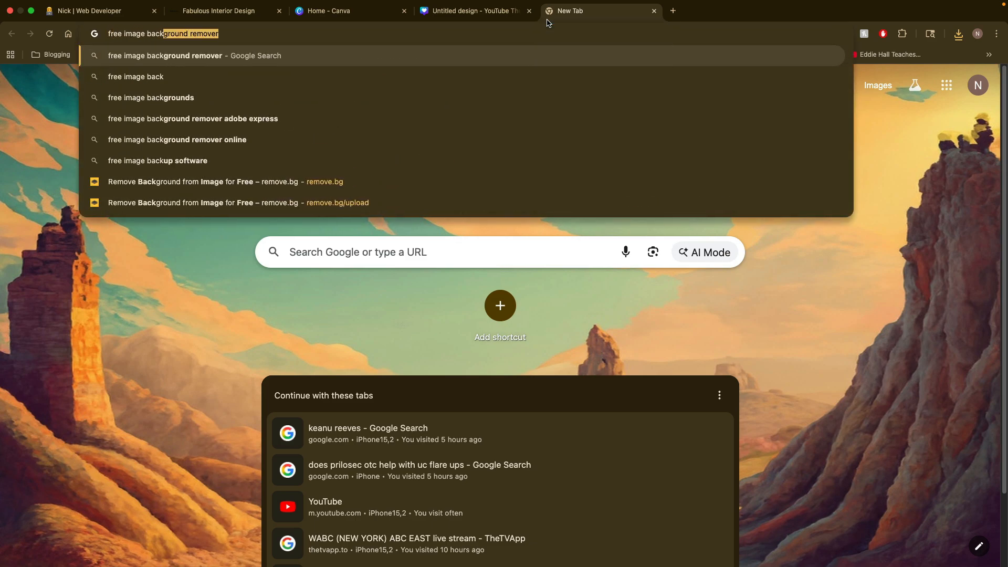
text(ground)
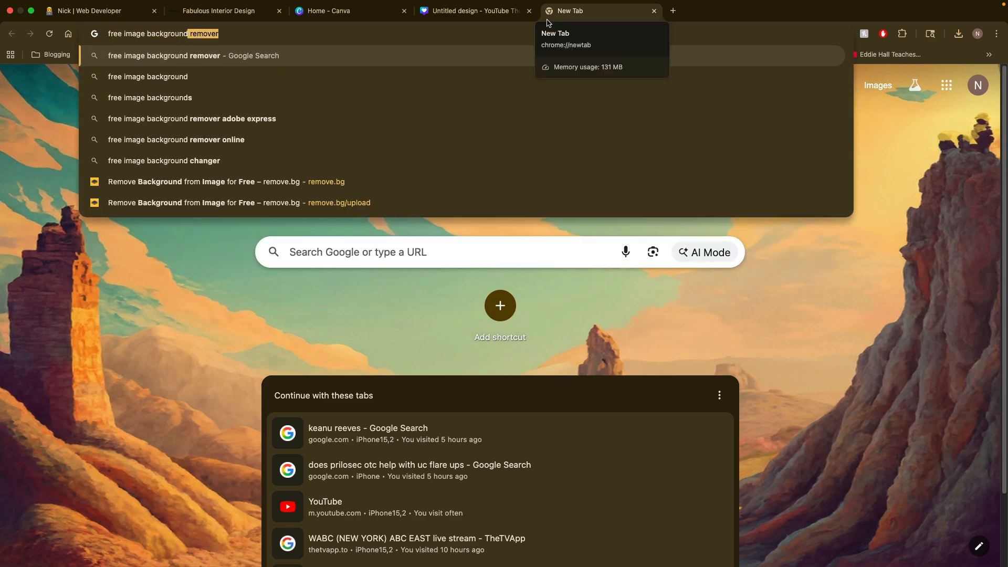
key(Return)
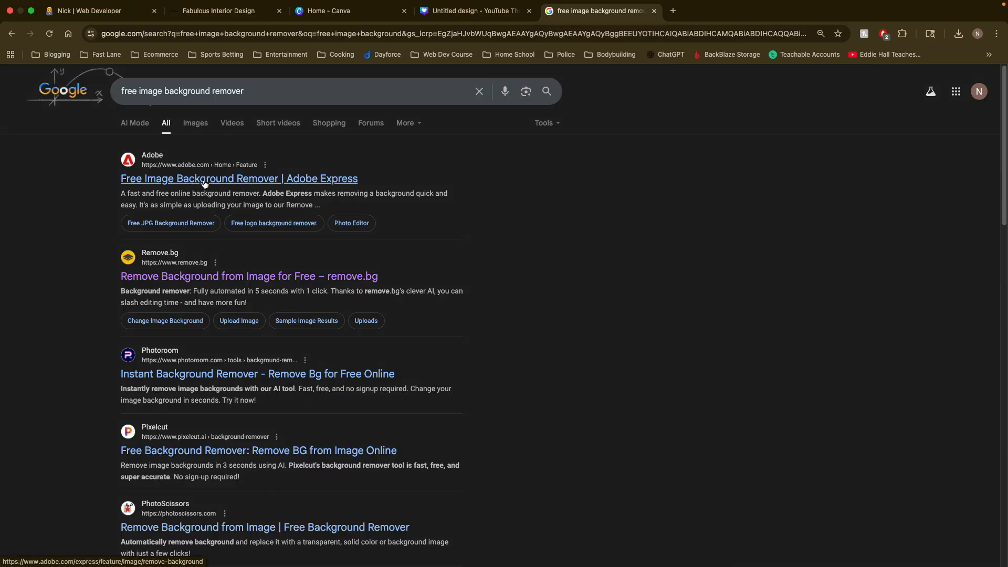
Step: Return to the portfolio page from the Canva design and look at the laptop and phone mockups of the Fabulous Designs project
click(474, 16)
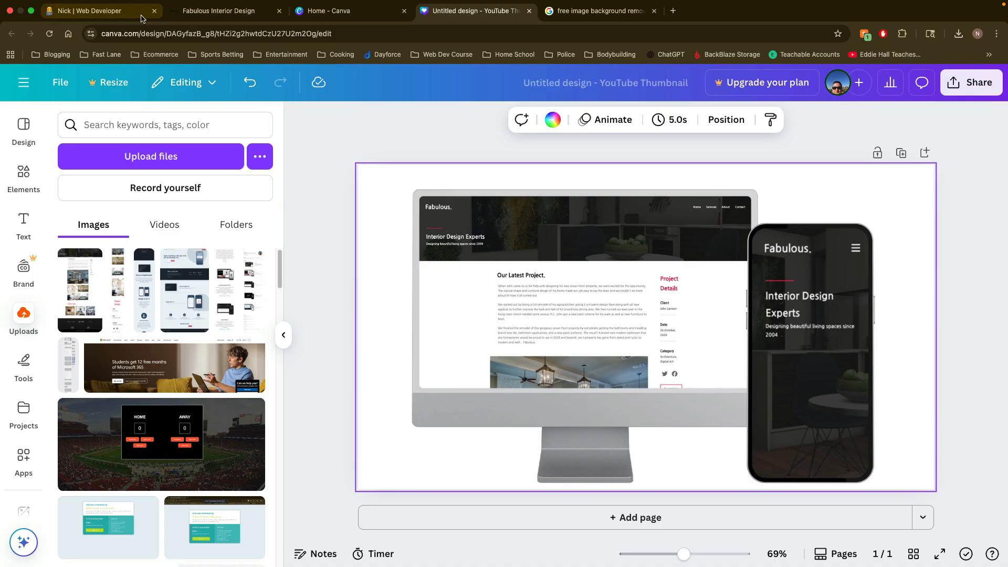
click(89, 10)
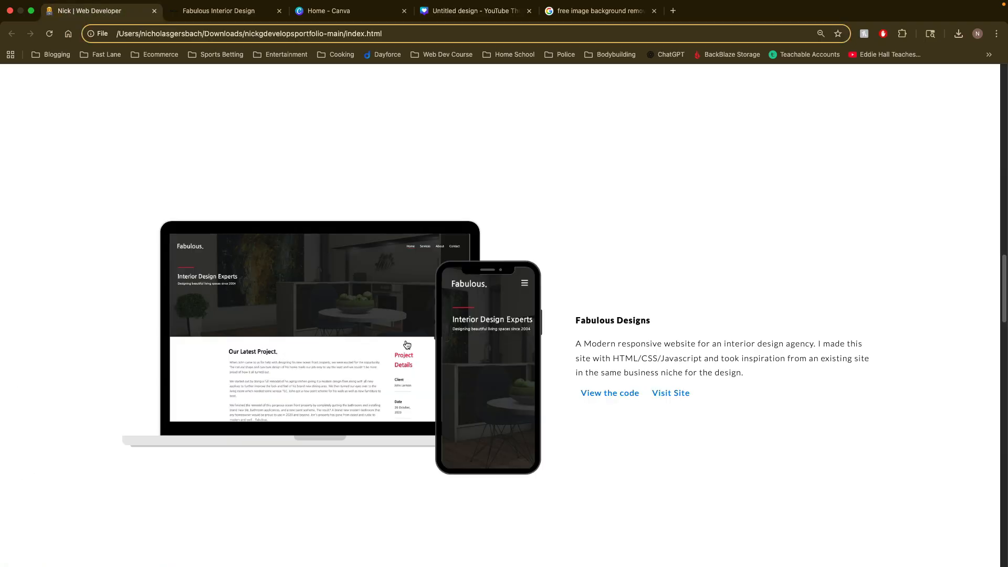
scroll(410, 344, down, 5)
scroll(517, 398, down, 4)
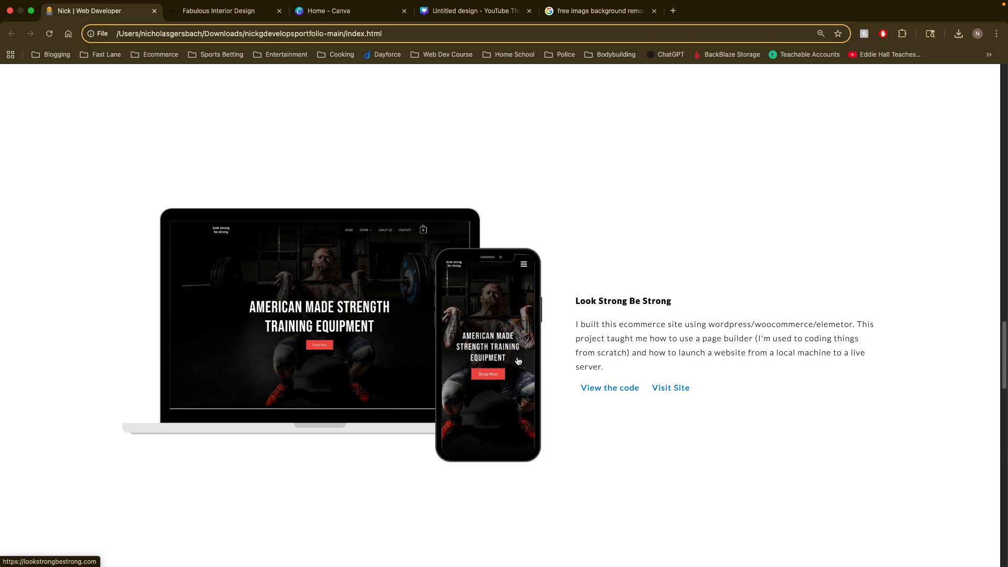
Step: Examine the mockup, title, description and links of the Look Strong Be Strong project, and review the Fabulous Designs and PhotoSnap entries above it
scroll(625, 411, down, 1)
drag(736, 367, 152, 210)
click(685, 399)
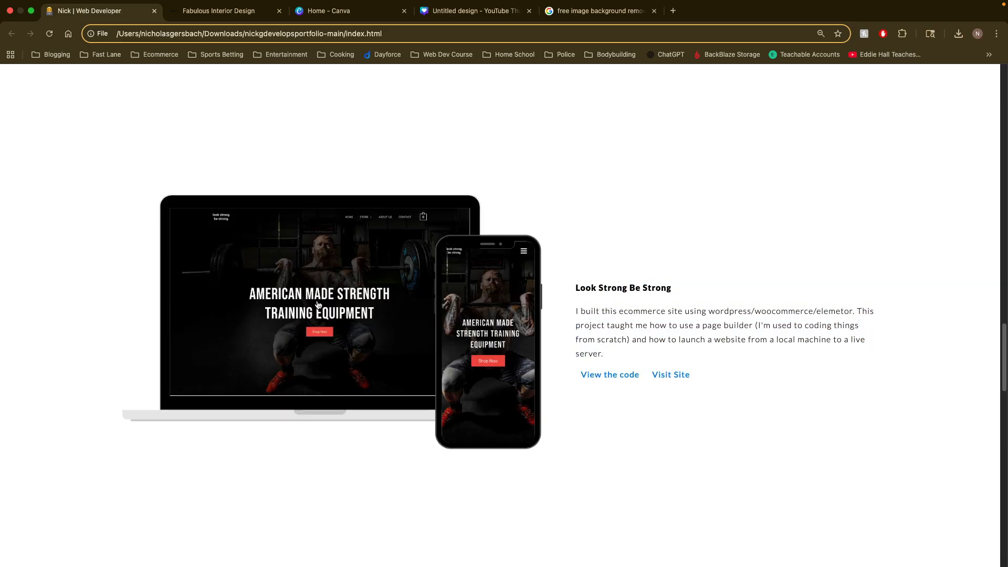
drag(716, 293, 555, 274)
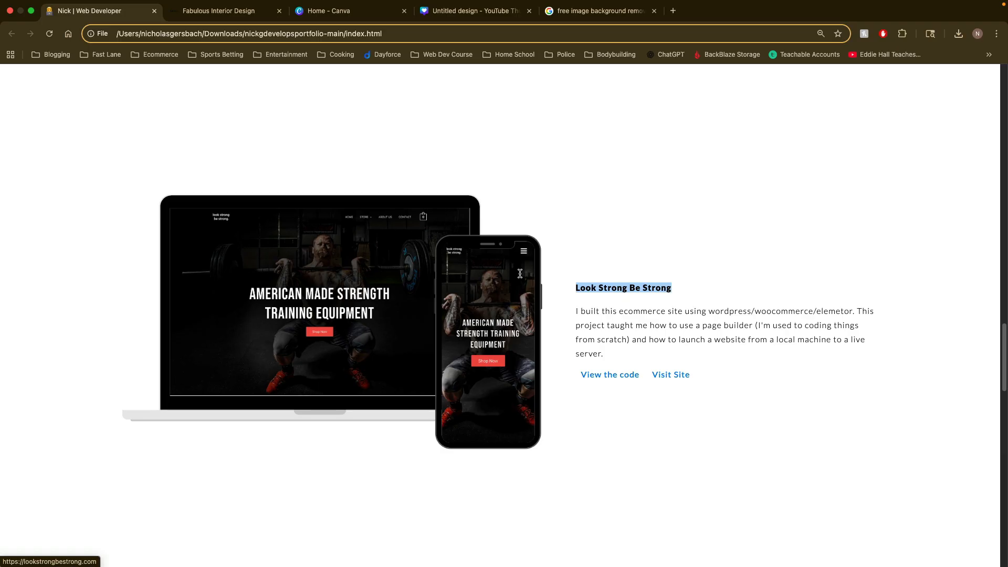
click(618, 356)
drag(618, 356, 569, 323)
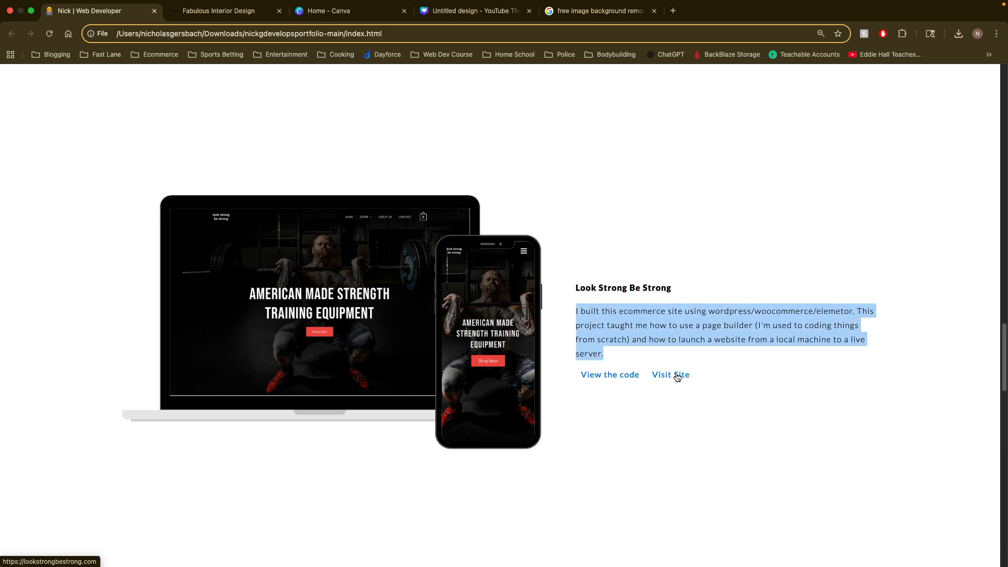
click(739, 404)
scroll(739, 405, up, 6)
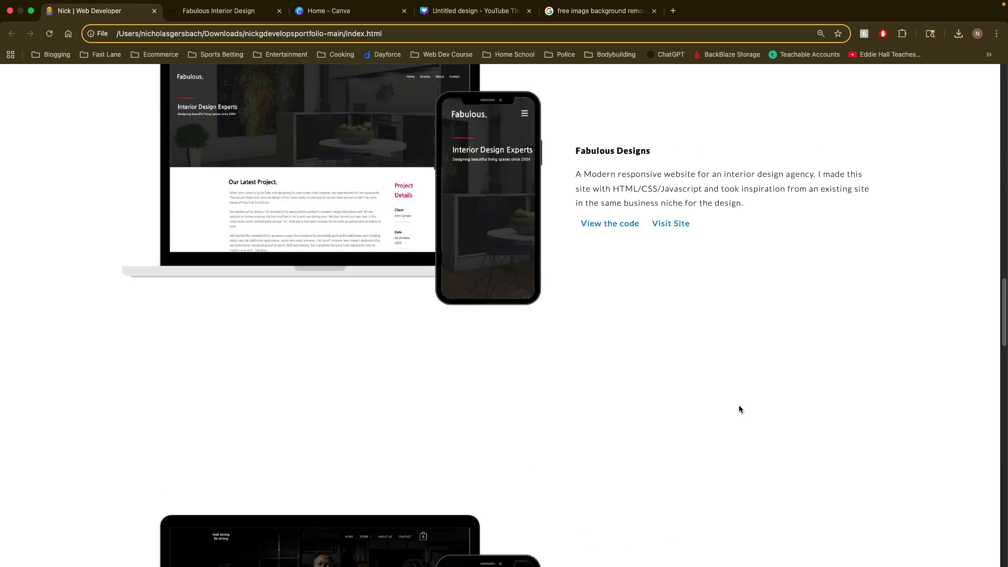
scroll(738, 410, up, 9)
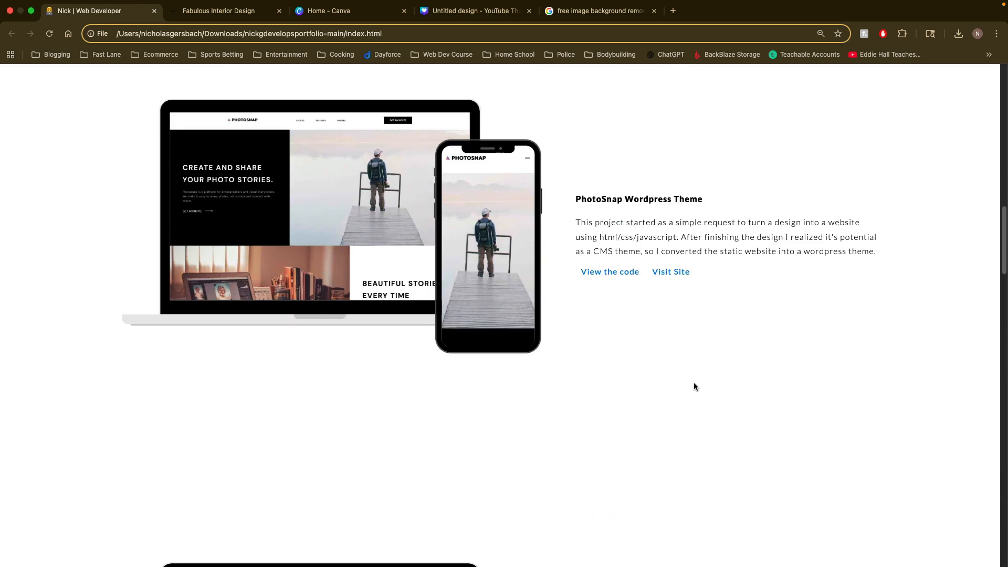